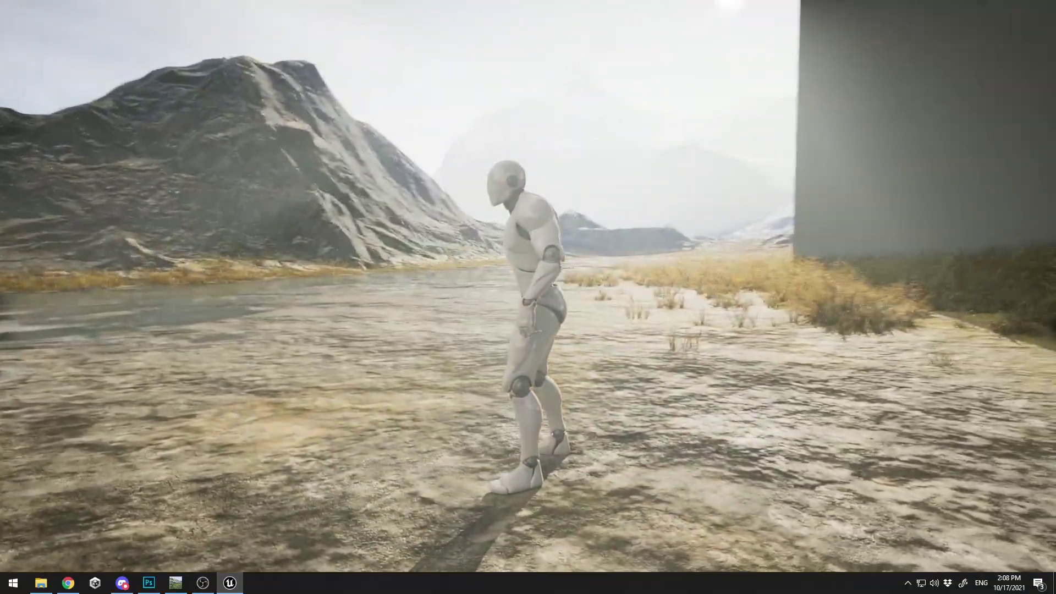
# - Leave the full-screen view and stop the play-in-editor session
pyautogui.press('F11')
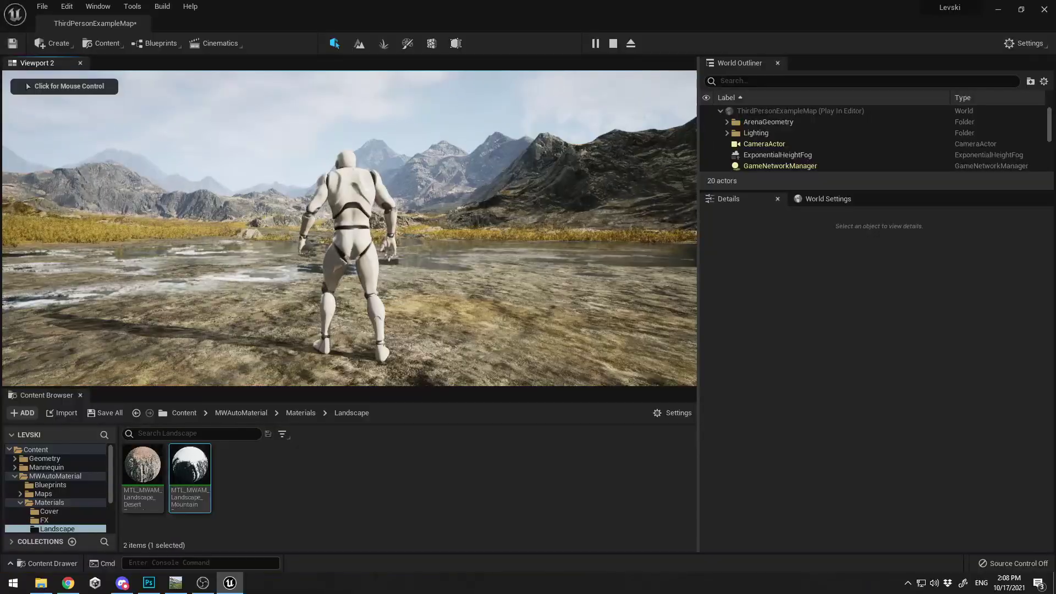
pyautogui.click(613, 44)
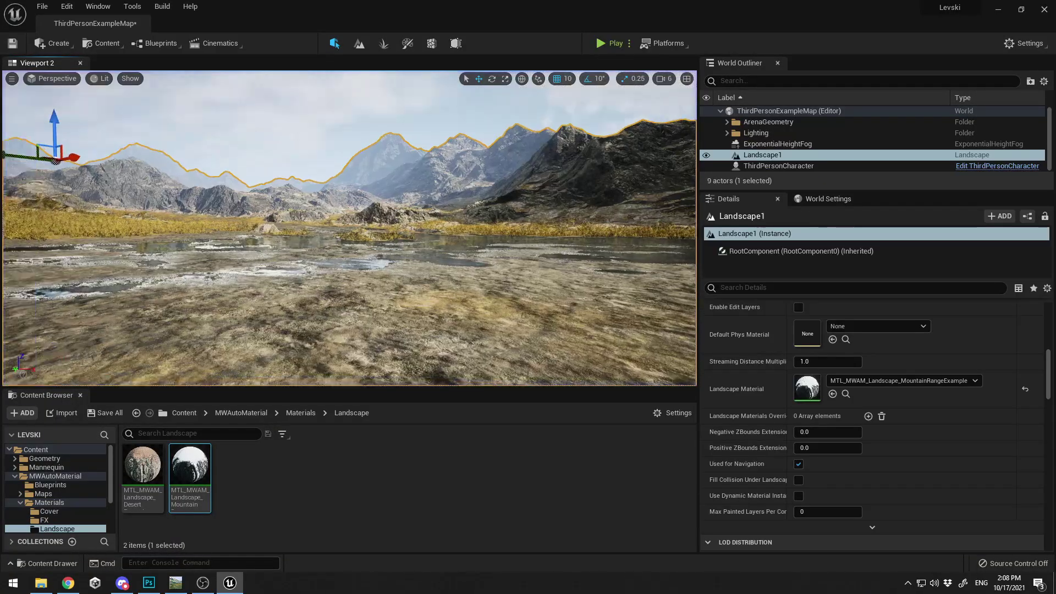
# - Examine the mountain landscape's snowy peaks, rock slopes and grassy valleys in the enlarged viewport
pyautogui.press('s')
pyautogui.moveTo(434, 196); pyautogui.dragTo(385, 203, button='right')
pyautogui.press('F11')
pyautogui.press('f')
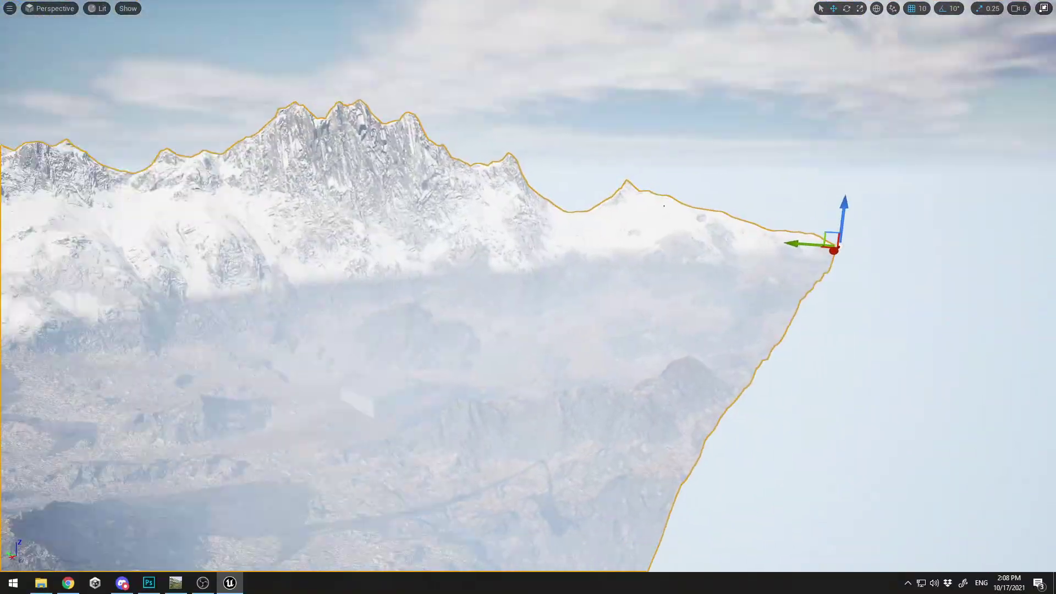
pyautogui.moveTo(664, 206); pyautogui.dragTo(487, 257, button='right')
pyautogui.press('w')
pyautogui.press('s')
pyautogui.press('s')
pyautogui.press('s')
pyautogui.press('s')
pyautogui.moveTo(528, 298); pyautogui.dragTo(528, 297, button='right')
pyautogui.press('F11')
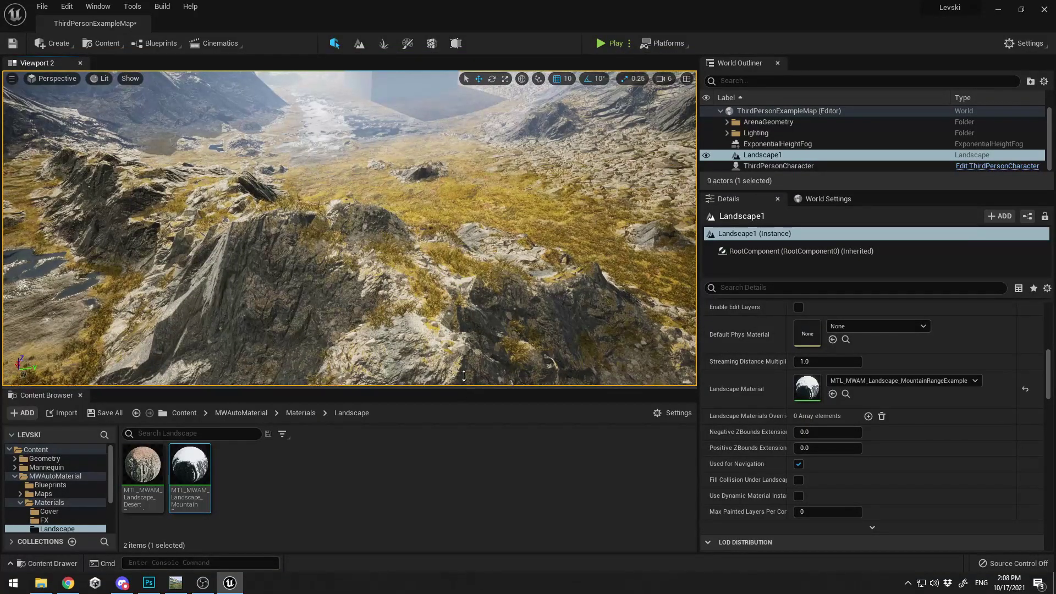
# - Enlarge the Content Browser and show the Landscape folder inside MWAutoMaterial's Materials folder
pyautogui.moveTo(460, 388); pyautogui.dragTo(469, 333)
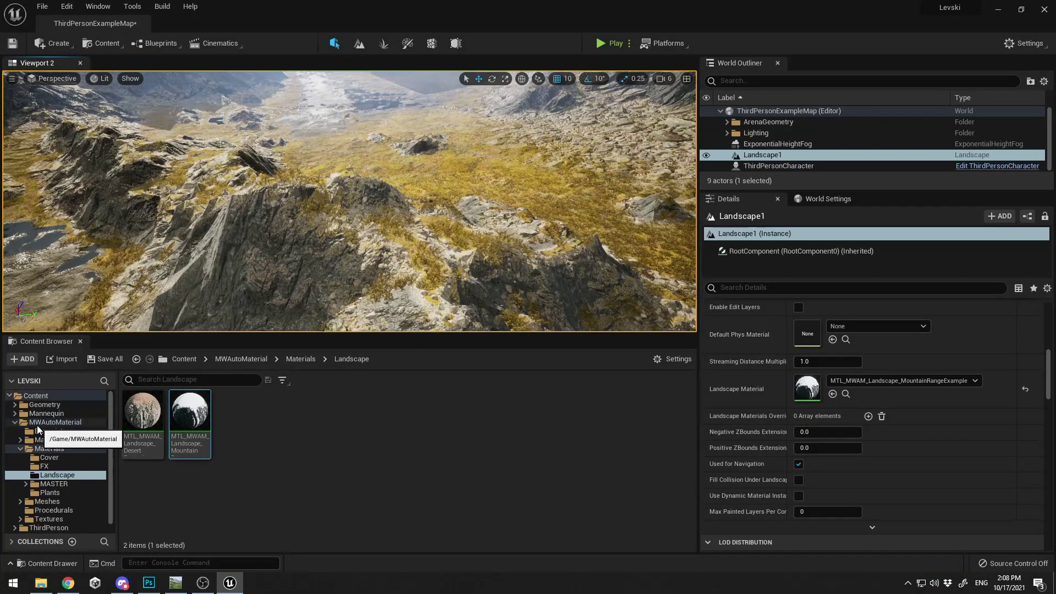
pyautogui.click(71, 422)
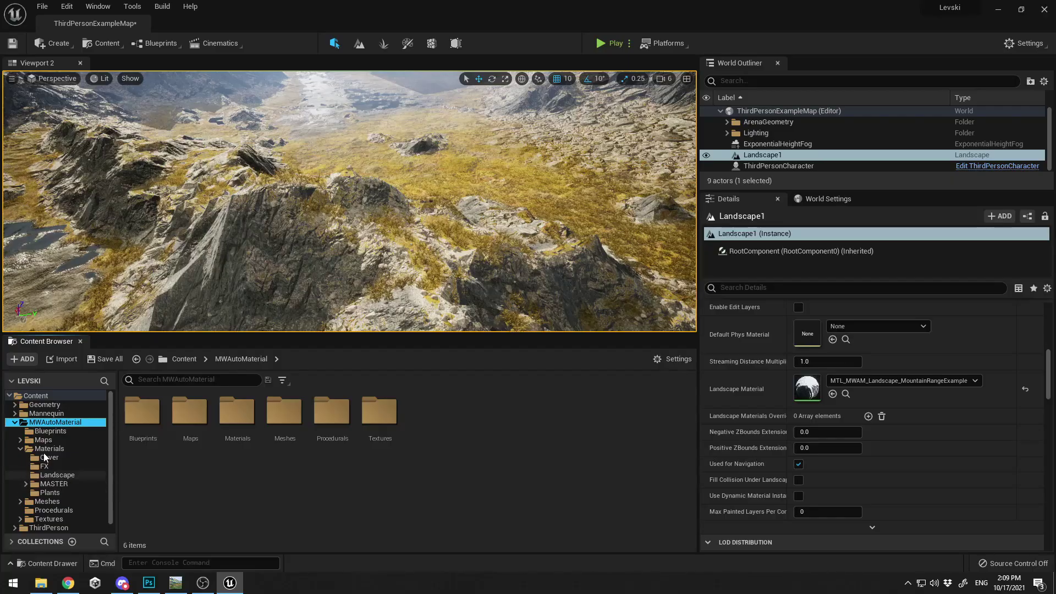
pyautogui.click(58, 476)
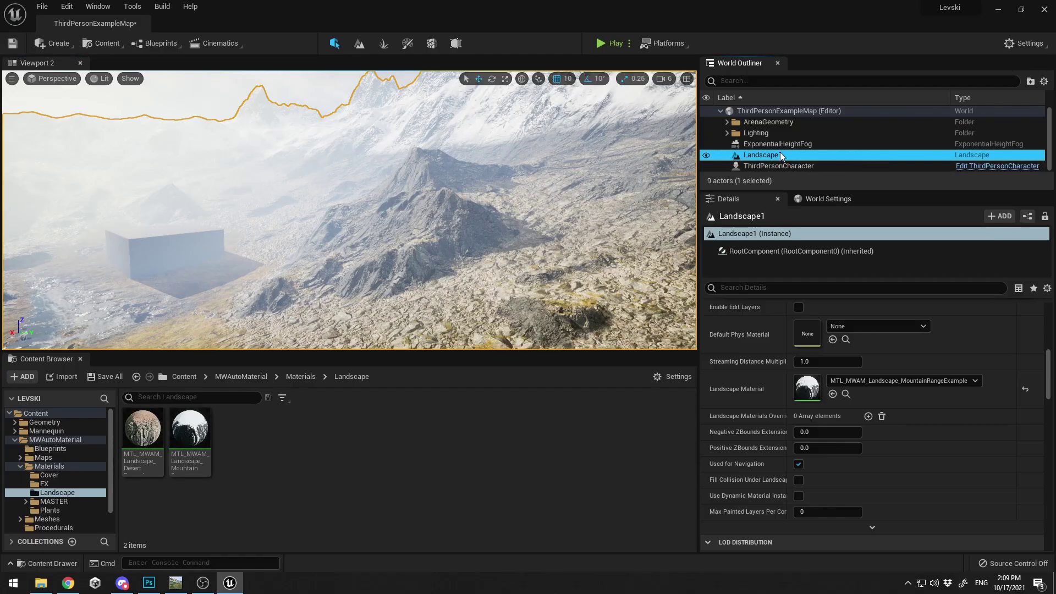
# - Assign MTL_MWAM_Landscape_DesertExample as Landscape1's landscape material and inspect the terrain
pyautogui.moveTo(561, 440); pyautogui.dragTo(806, 389)
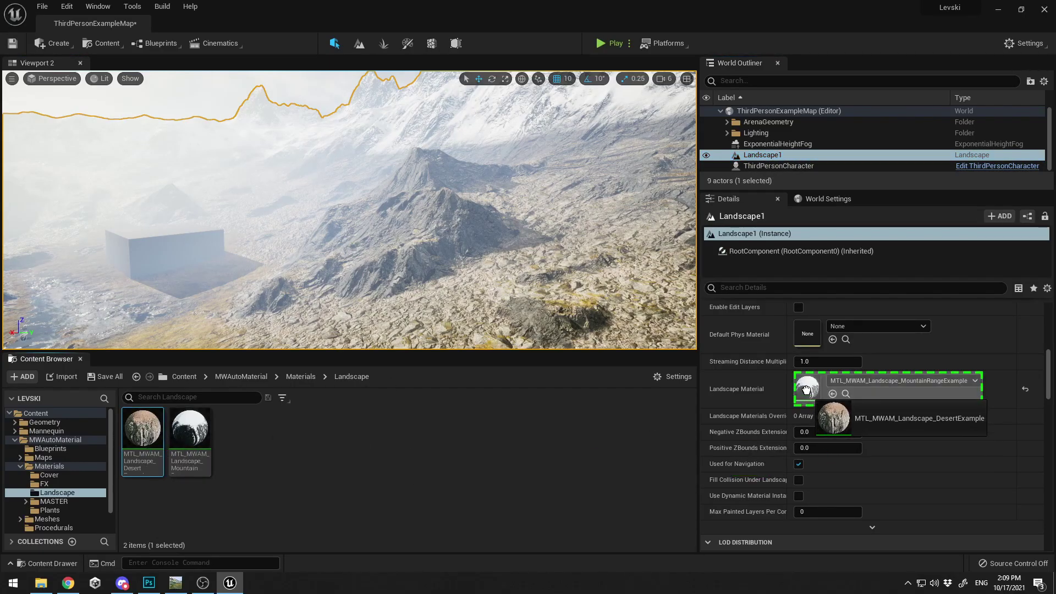
pyautogui.moveTo(438, 264); pyautogui.dragTo(380, 250, button='right')
pyautogui.moveTo(462, 242); pyautogui.dragTo(484, 237, button='right')
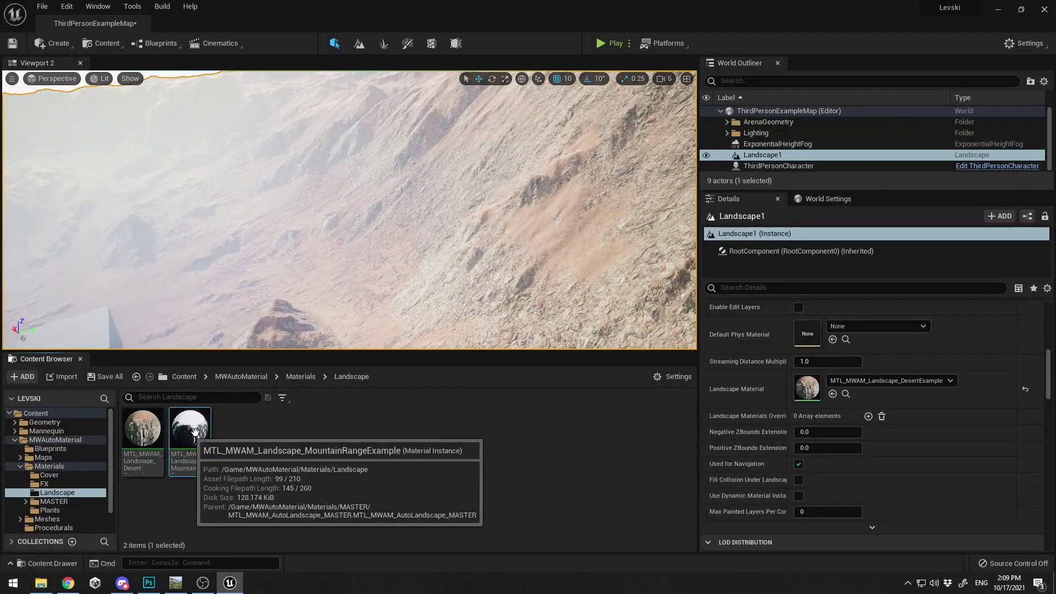
# - Assign MTL_MWAM_Landscape_MountainRangeExample as Landscape1's landscape material and inspect the peaks and valleys
pyautogui.moveTo(206, 430); pyautogui.dragTo(809, 387)
pyautogui.moveTo(352, 220); pyautogui.dragTo(484, 192, button='right')
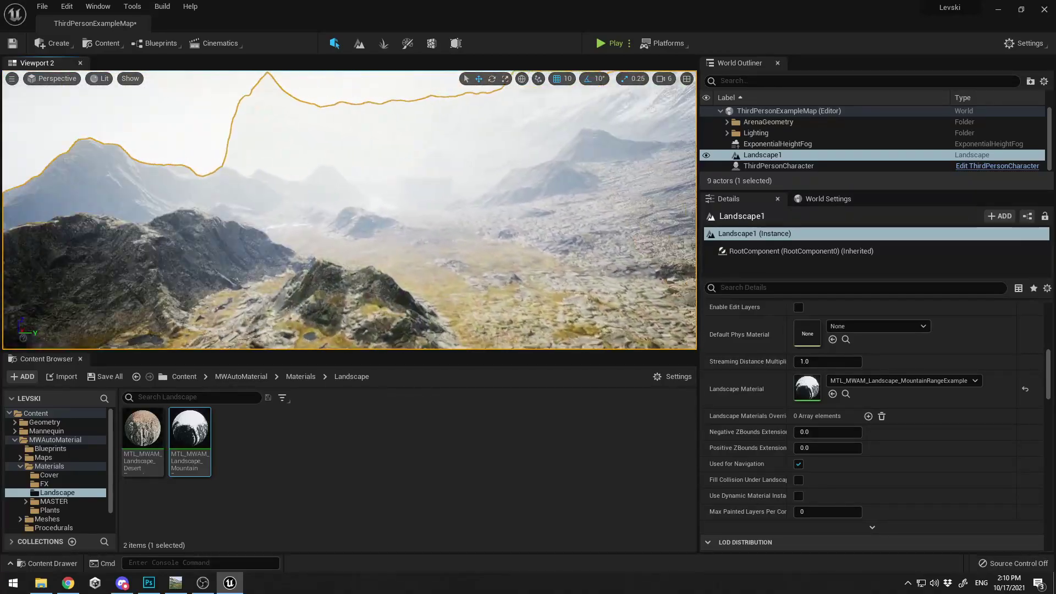
pyautogui.press('w')
pyautogui.moveTo(341, 184); pyautogui.dragTo(375, 184, button='right')
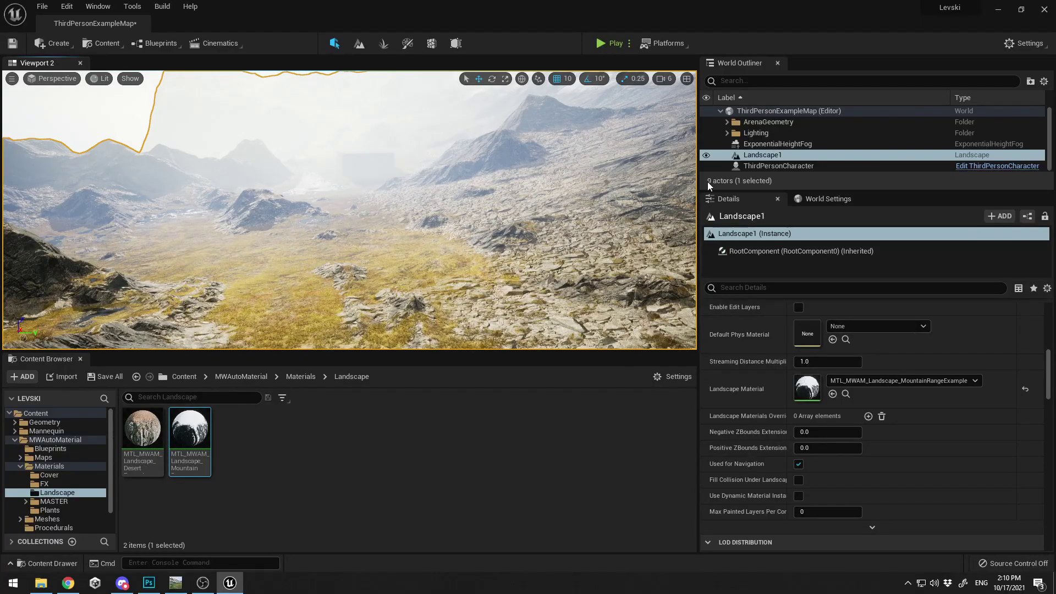
pyautogui.moveTo(528, 203); pyautogui.dragTo(660, 215, button='right')
pyautogui.moveTo(448, 281); pyautogui.dragTo(385, 142, button='right')
pyautogui.press('f')
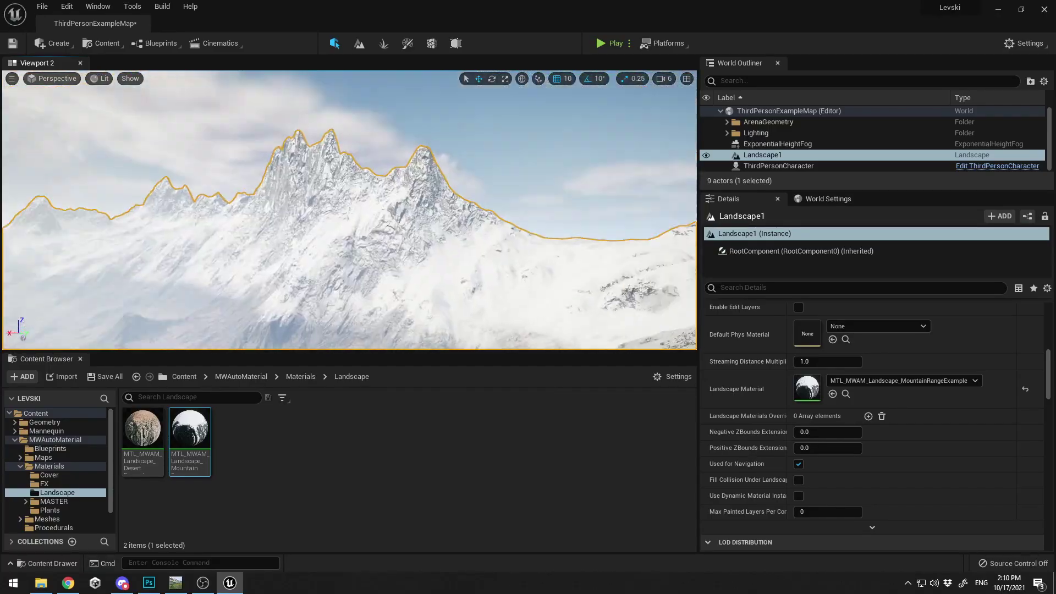
pyautogui.moveTo(384, 210); pyautogui.dragTo(159, 242, button='right')
pyautogui.moveTo(649, 217); pyautogui.dragTo(616, 205, button='right')
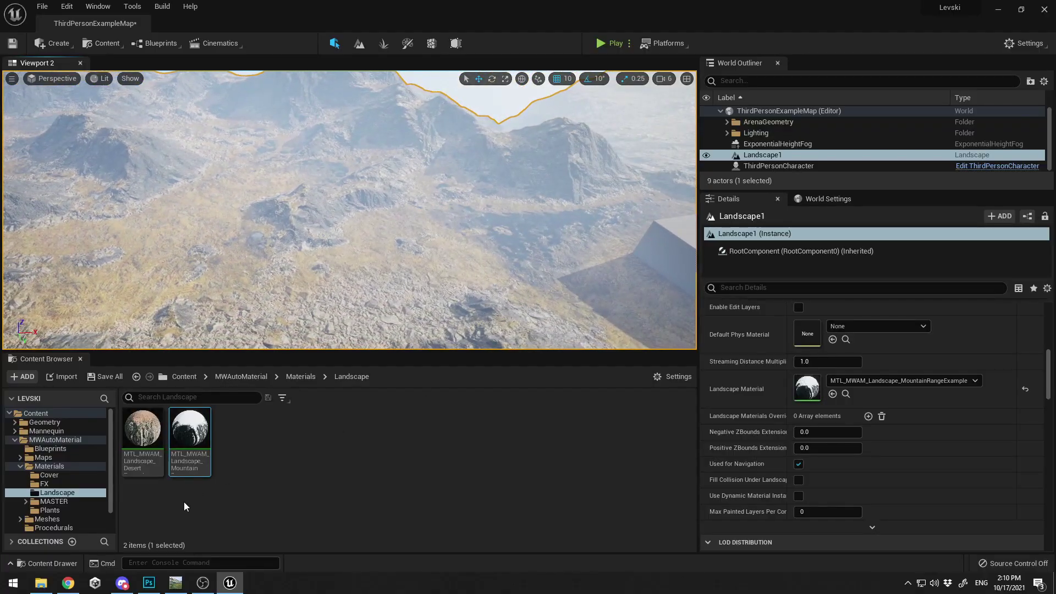
# - Switch to World Machine and delete the existing Advanced Perlin device from the empty project's graph
pyautogui.click(175, 583)
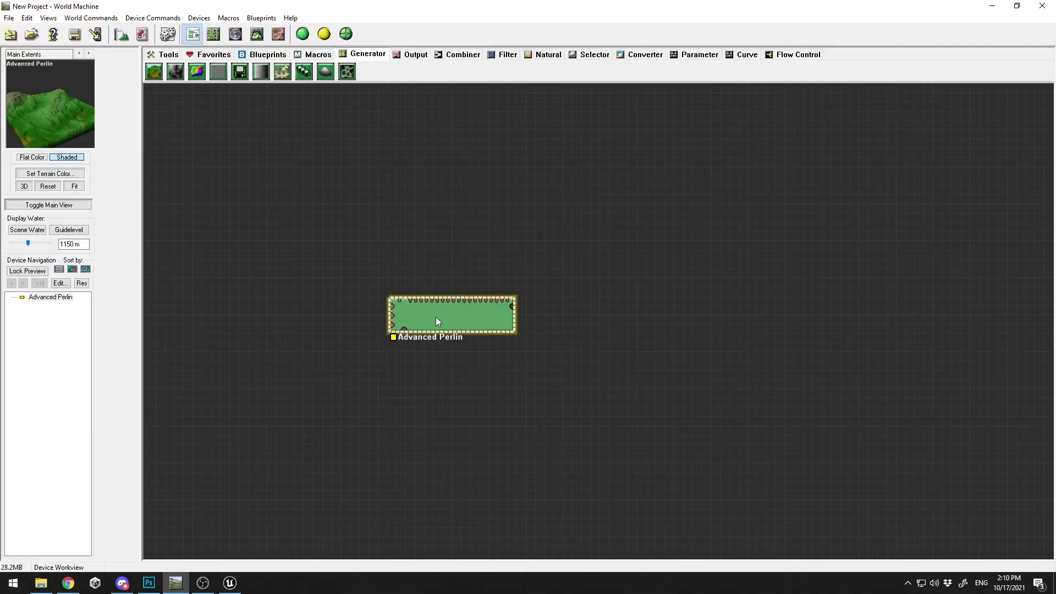
pyautogui.press('Delete')
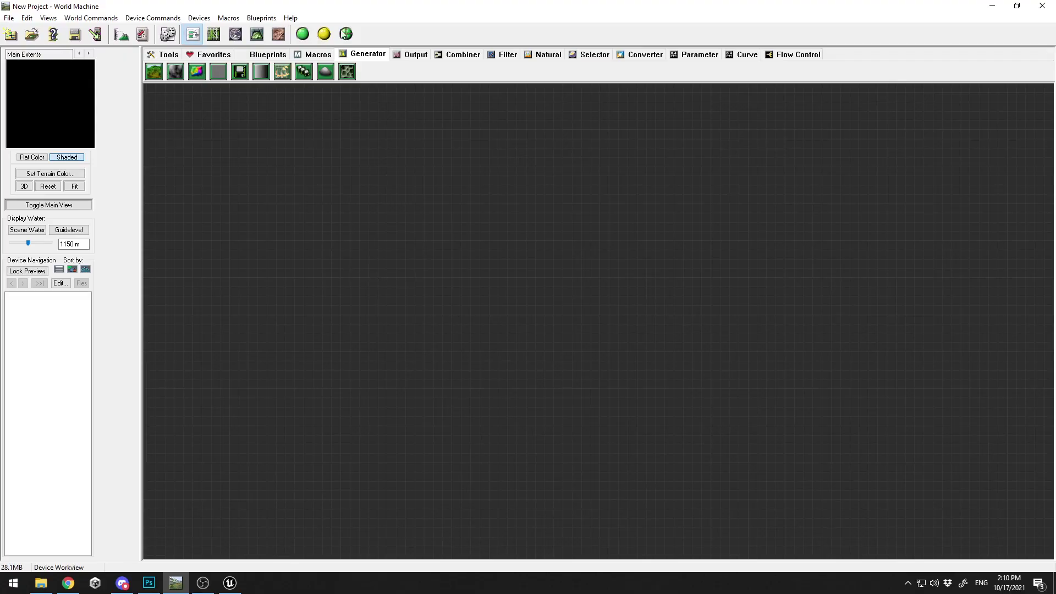
# - Place a new Advanced Perlin generator in the device graph and rotate its terrain preview
pyautogui.click(317, 54)
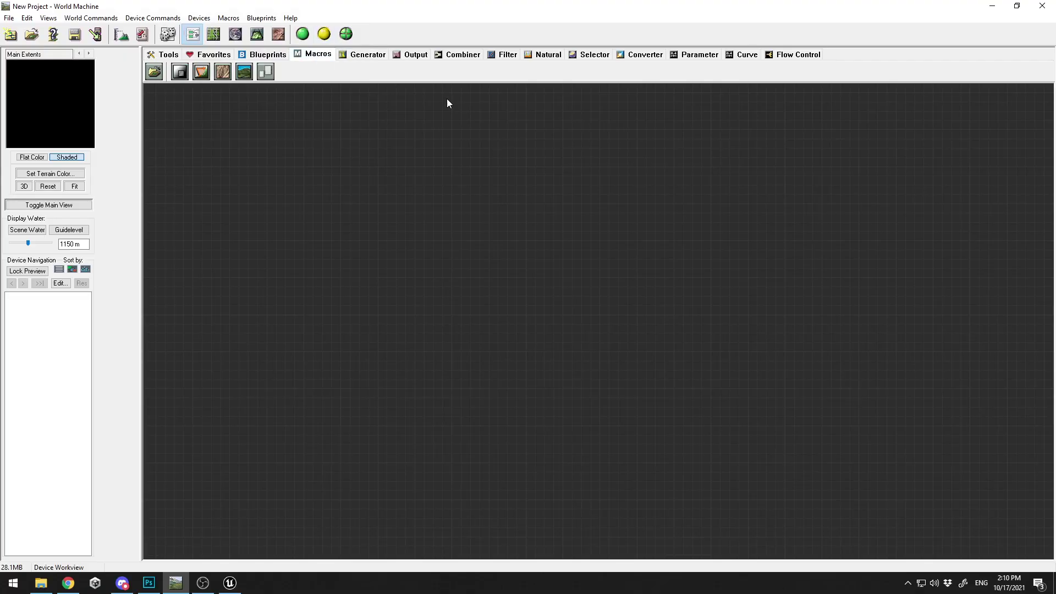
pyautogui.click(364, 57)
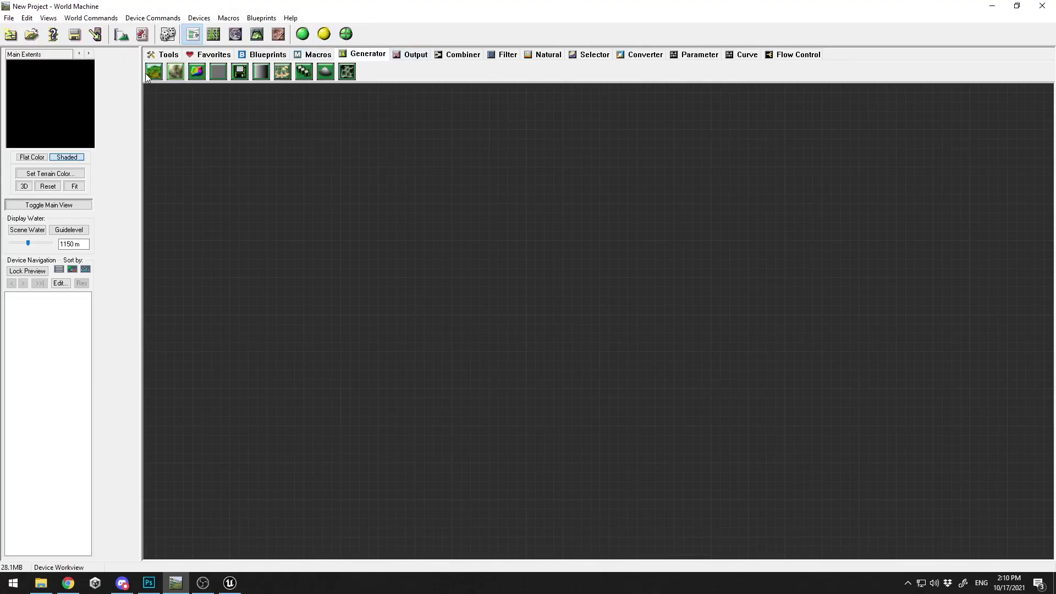
pyautogui.moveTo(148, 76); pyautogui.dragTo(389, 292)
pyautogui.rightClick(389, 290)
pyautogui.click(566, 238)
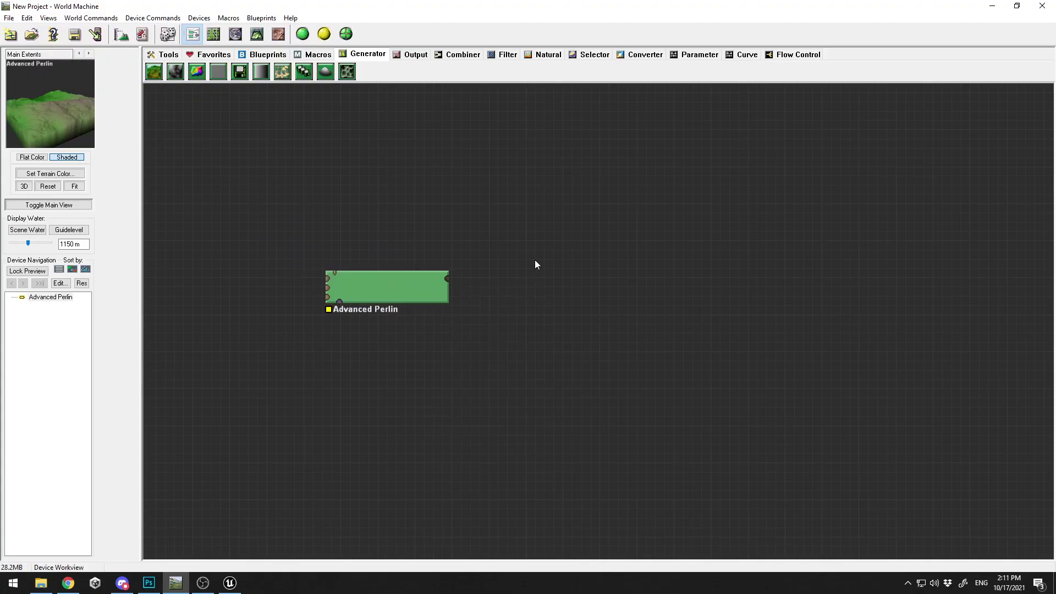
pyautogui.moveTo(49, 114); pyautogui.dragTo(13, 107)
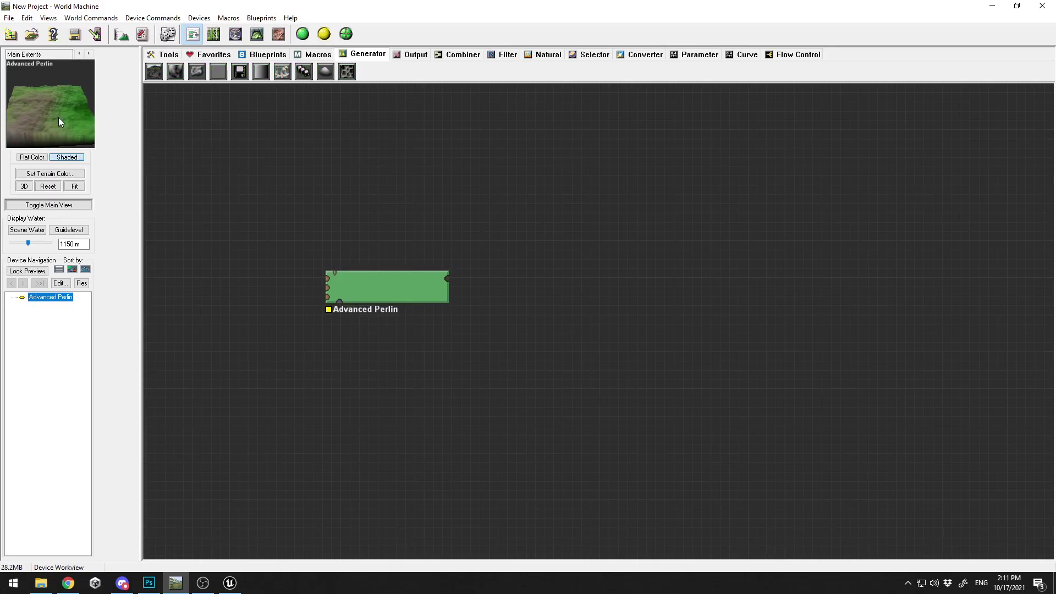
pyautogui.moveTo(420, 291); pyautogui.dragTo(447, 292)
pyautogui.click(327, 198)
# - Try the Canyons and Wrinkled presets in the Advanced Perlin device's settings and return to the (Starting Settings) preset
pyautogui.click(414, 287)
pyautogui.doubleClick(414, 286)
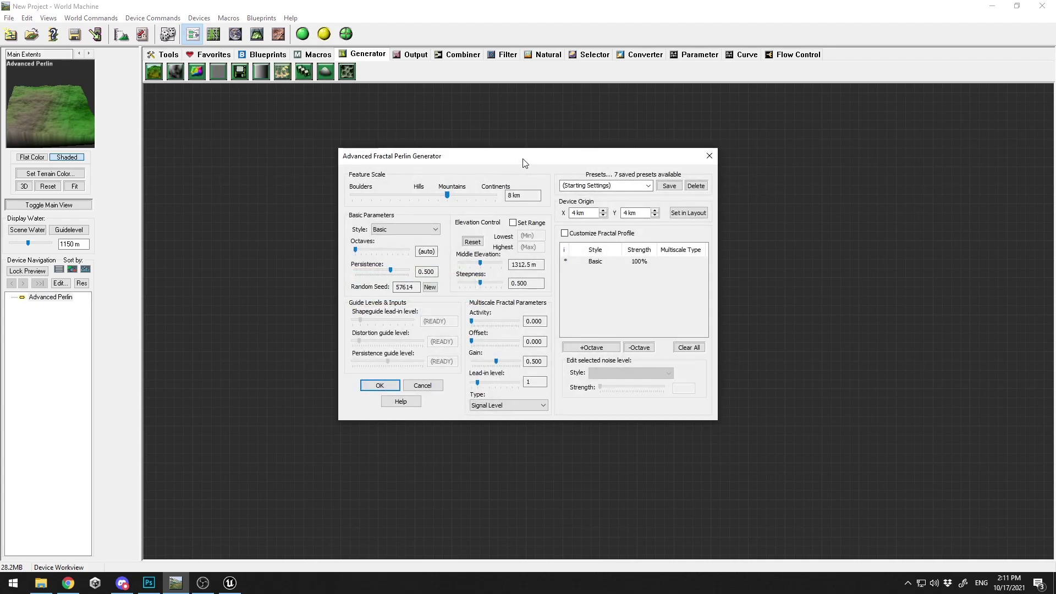
pyautogui.moveTo(523, 149); pyautogui.dragTo(643, 149)
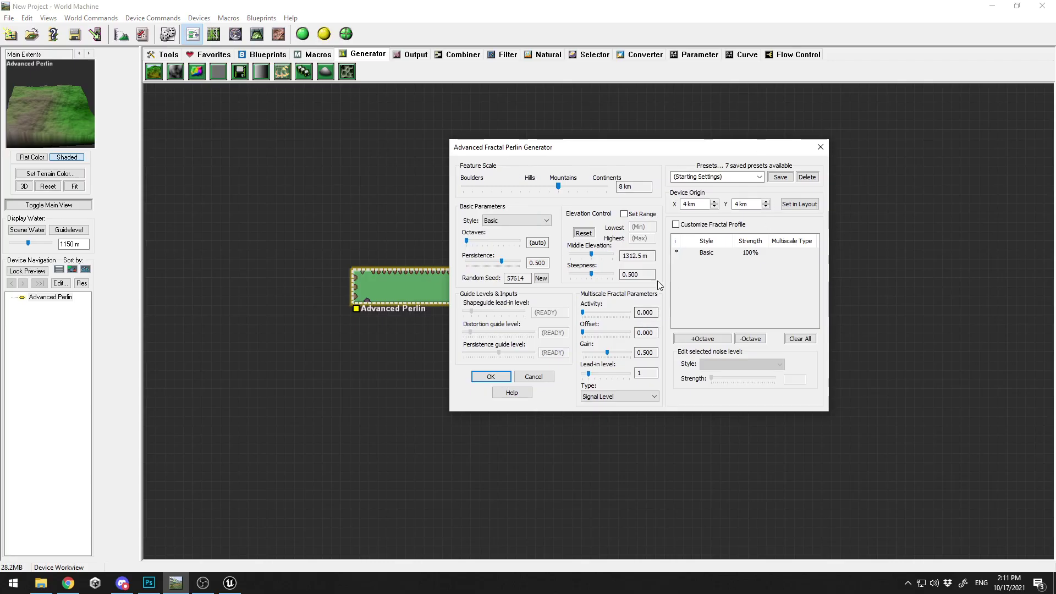
pyautogui.click(760, 177)
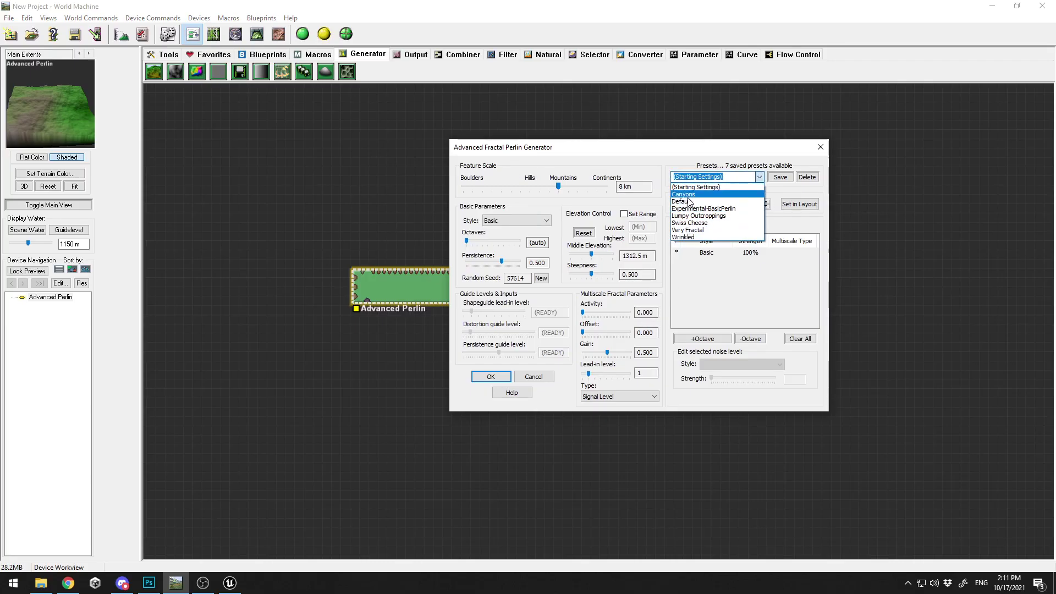
pyautogui.click(705, 193)
pyautogui.click(760, 177)
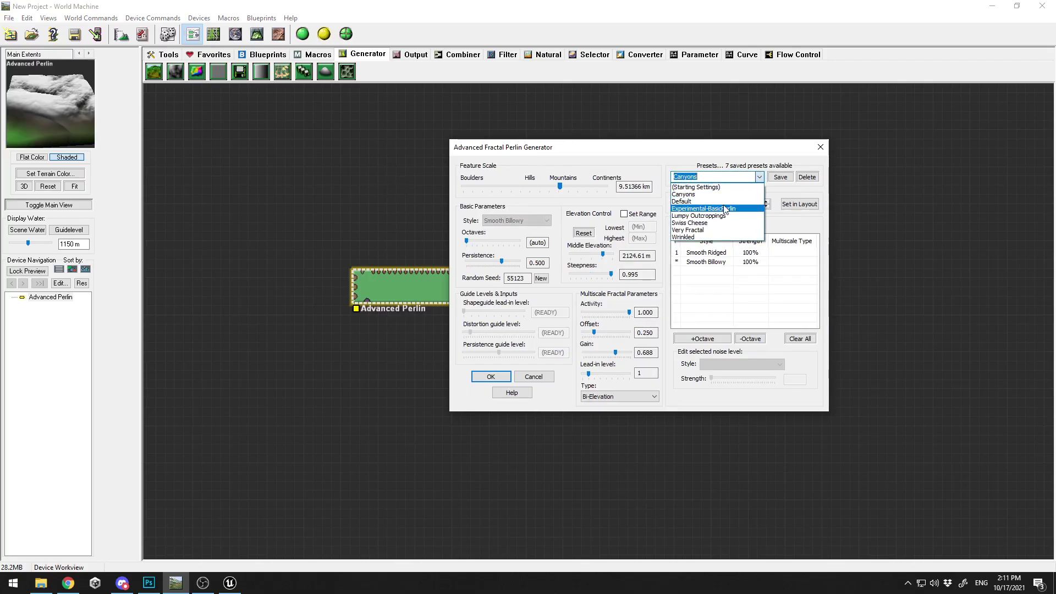
pyautogui.click(684, 237)
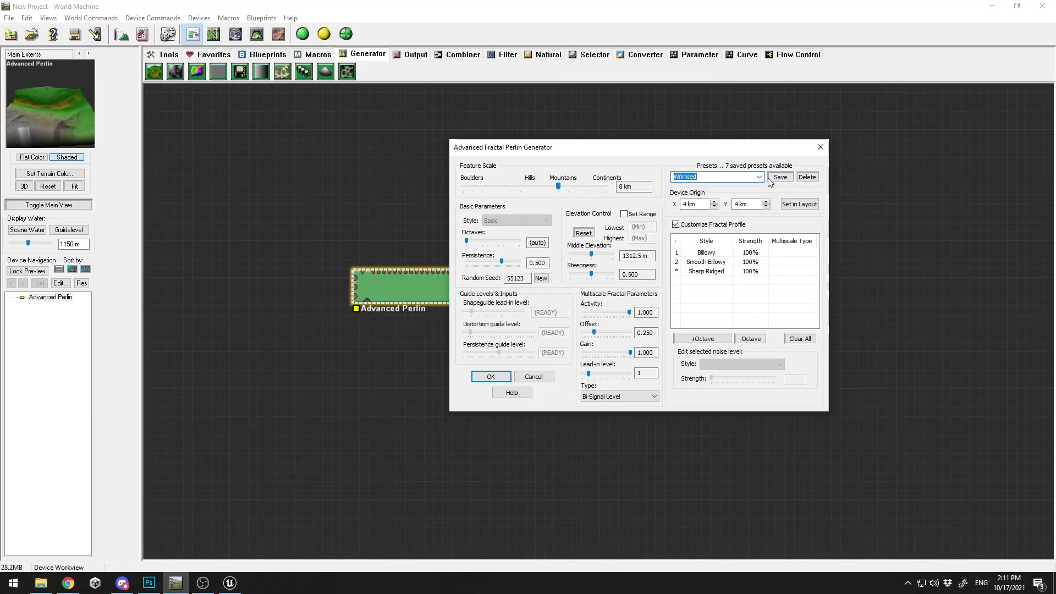
pyautogui.click(762, 178)
pyautogui.click(705, 188)
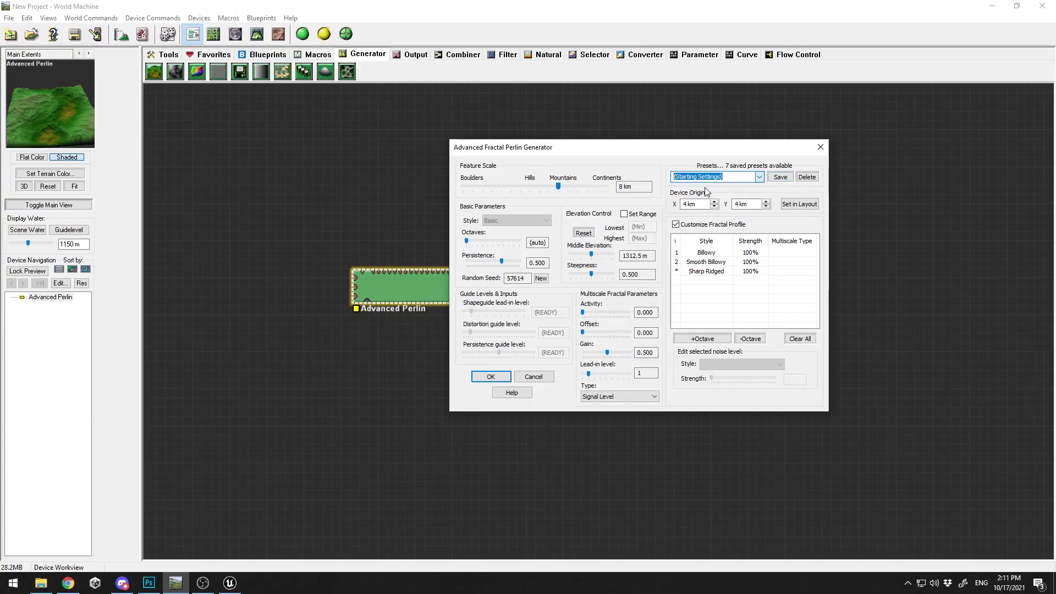
# - Set the Perlin generator's octaves to 7, persistence to 0.453, middle elevation to about 1393.71 m and steepness to about 0.686
pyautogui.moveTo(648, 149); pyautogui.dragTo(627, 143)
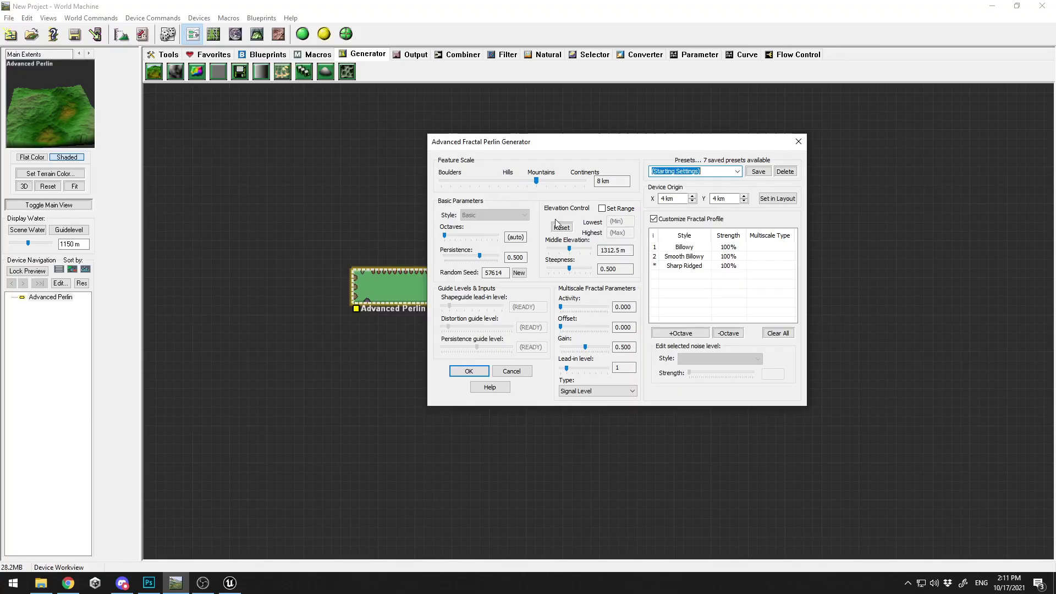
pyautogui.moveTo(479, 256)
pyautogui.mouseDown()
pyautogui.moveTo(465, 256)
pyautogui.moveTo(483, 254)
pyautogui.moveTo(465, 237)
pyautogui.moveTo(484, 237)
pyautogui.mouseUp()
pyautogui.moveTo(569, 249); pyautogui.dragTo(562, 249)
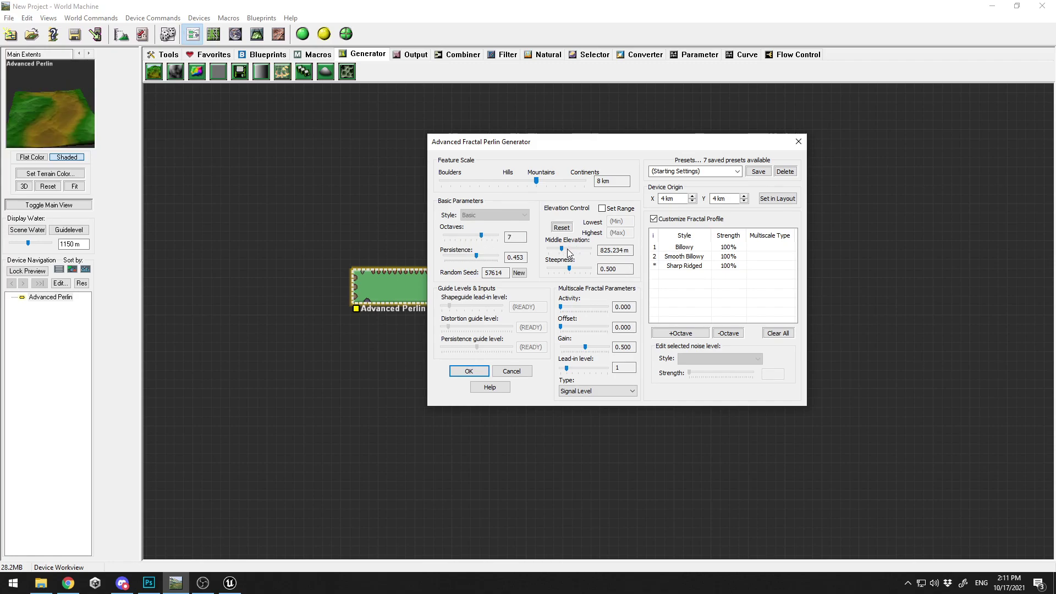
pyautogui.click(571, 252)
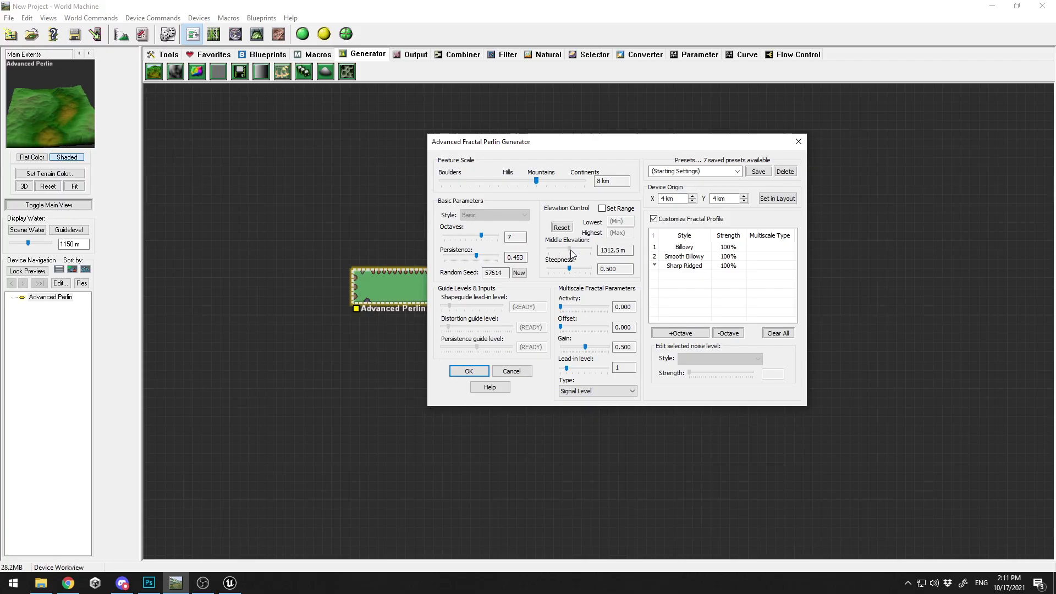
pyautogui.moveTo(570, 264); pyautogui.dragTo(577, 268)
pyautogui.click(569, 248)
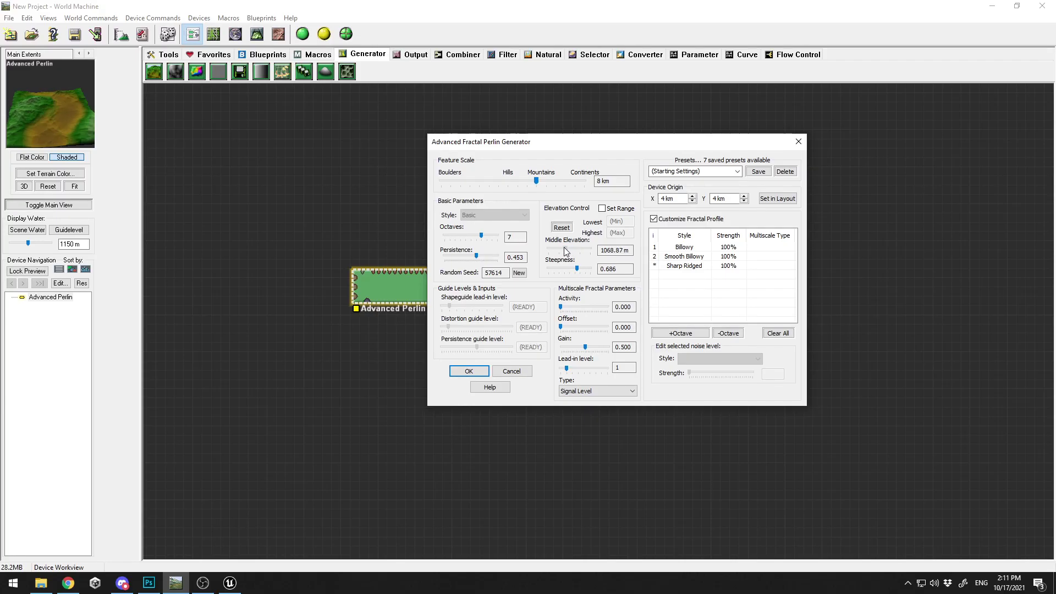
# - Generate a new random seed and set the multiscale fractal offset to 0.563, gain to 0.531 and lead-in level to 3
pyautogui.click(519, 273)
pyautogui.click(519, 273)
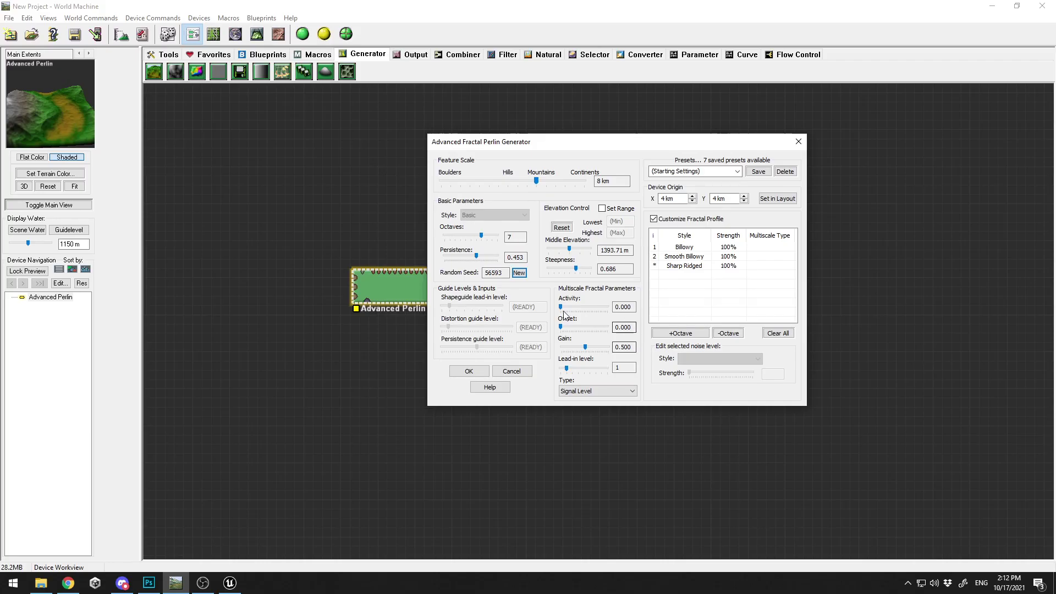
pyautogui.moveTo(560, 308); pyautogui.dragTo(587, 327)
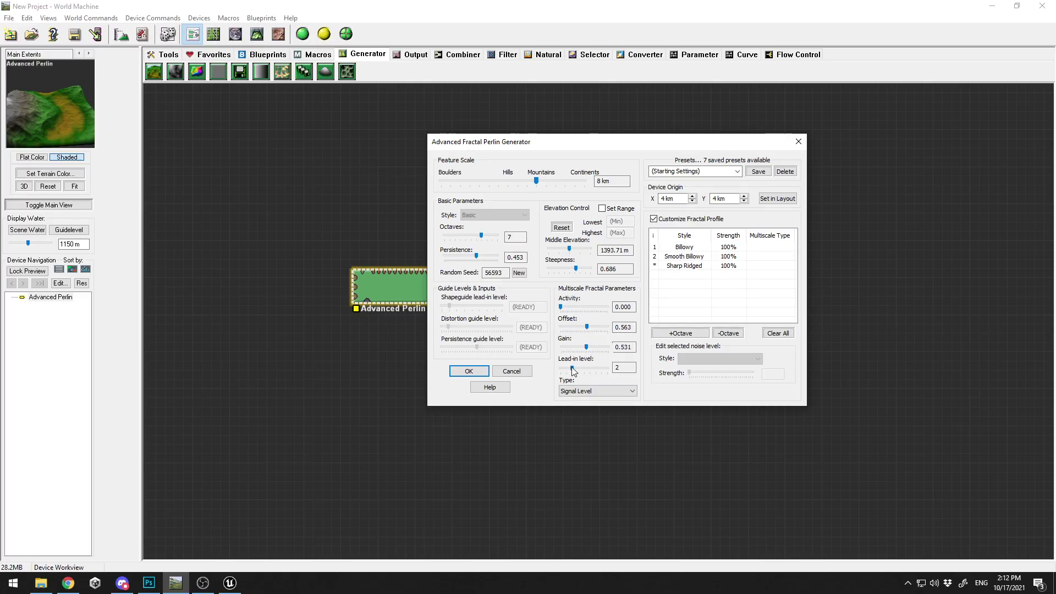
pyautogui.moveTo(569, 368); pyautogui.dragTo(578, 368)
# - Add a third octave to the custom fractal profile and try the Sharp Ridged, Billowy and Ridged styles on it
pyautogui.click(680, 333)
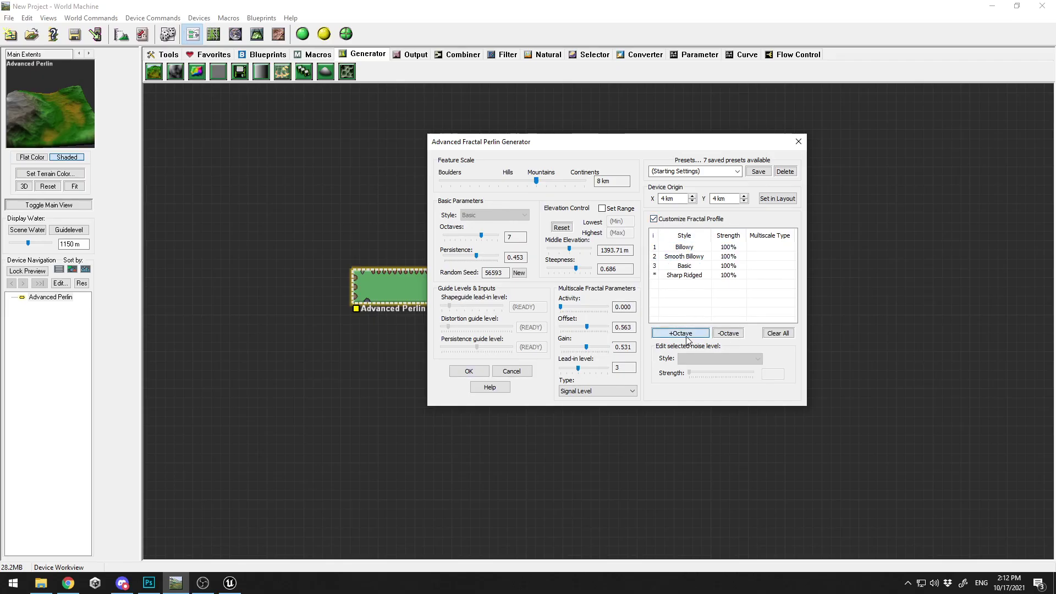
pyautogui.click(683, 266)
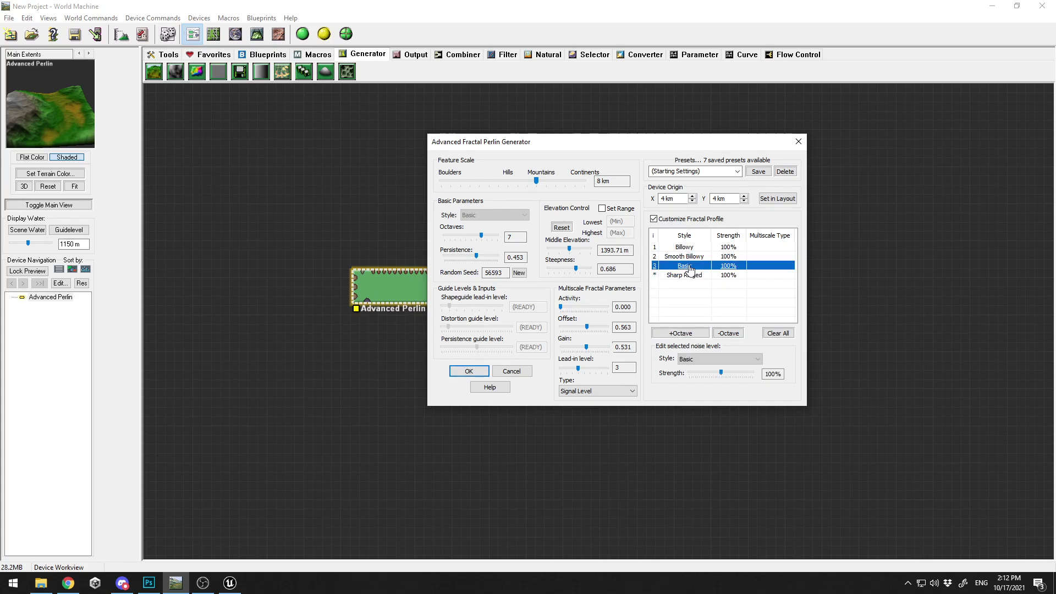
pyautogui.click(725, 357)
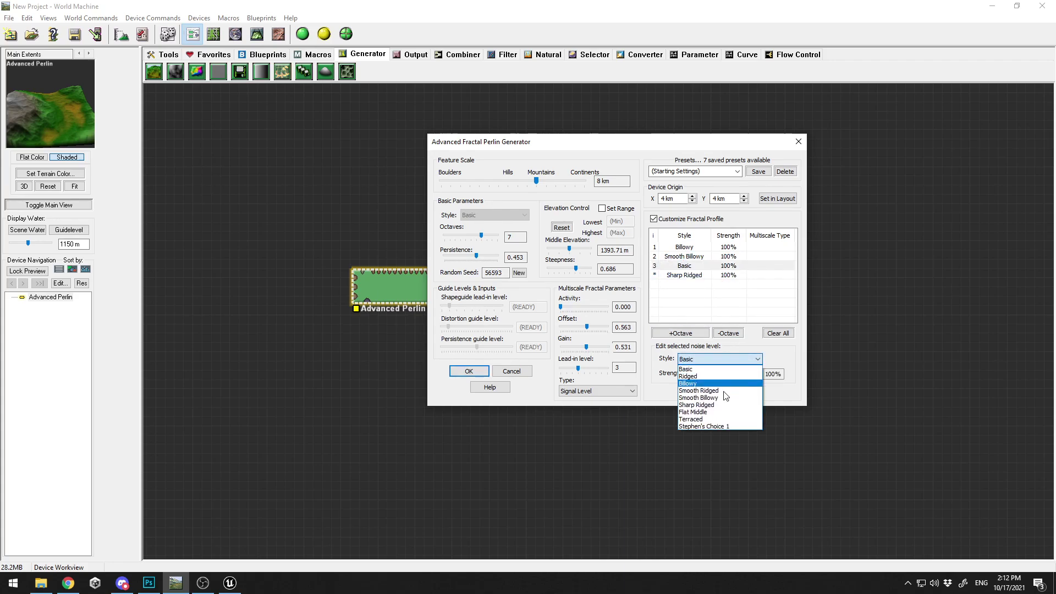
pyautogui.click(693, 412)
pyautogui.press('Up')
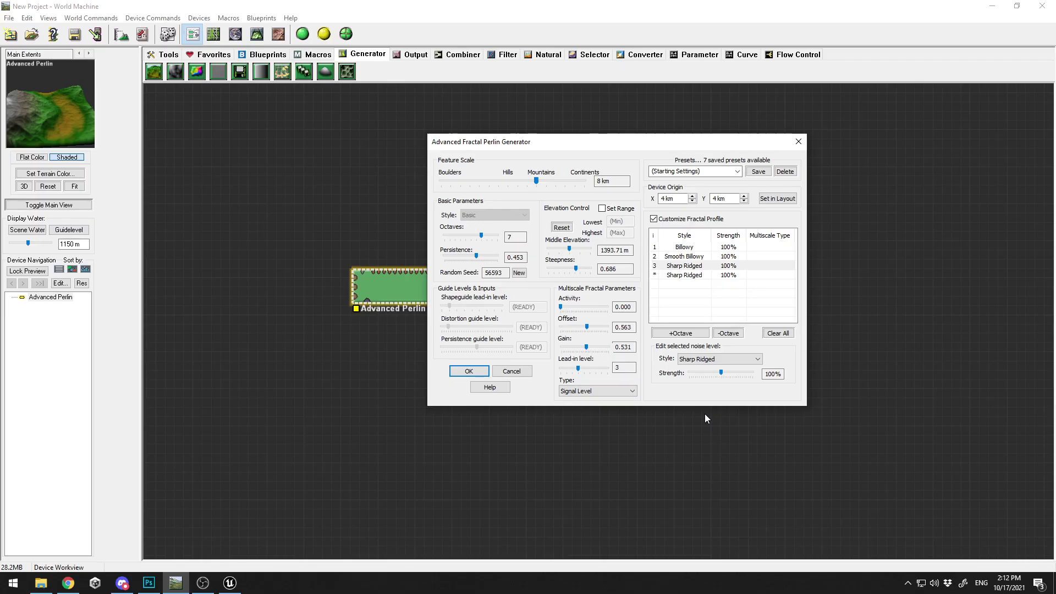
pyautogui.click(715, 362)
pyautogui.click(710, 383)
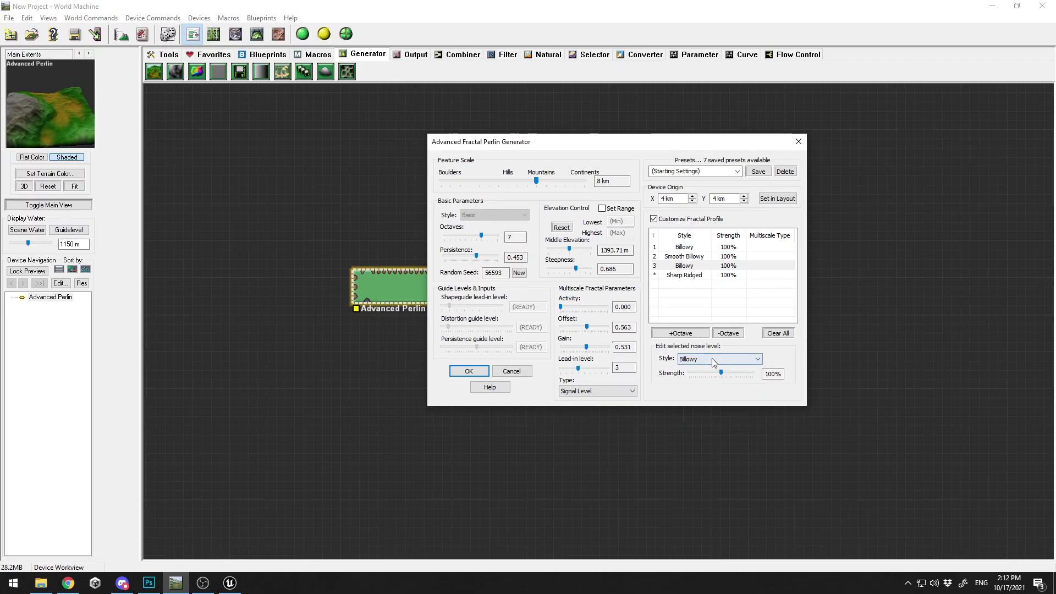
pyautogui.click(712, 358)
pyautogui.click(700, 377)
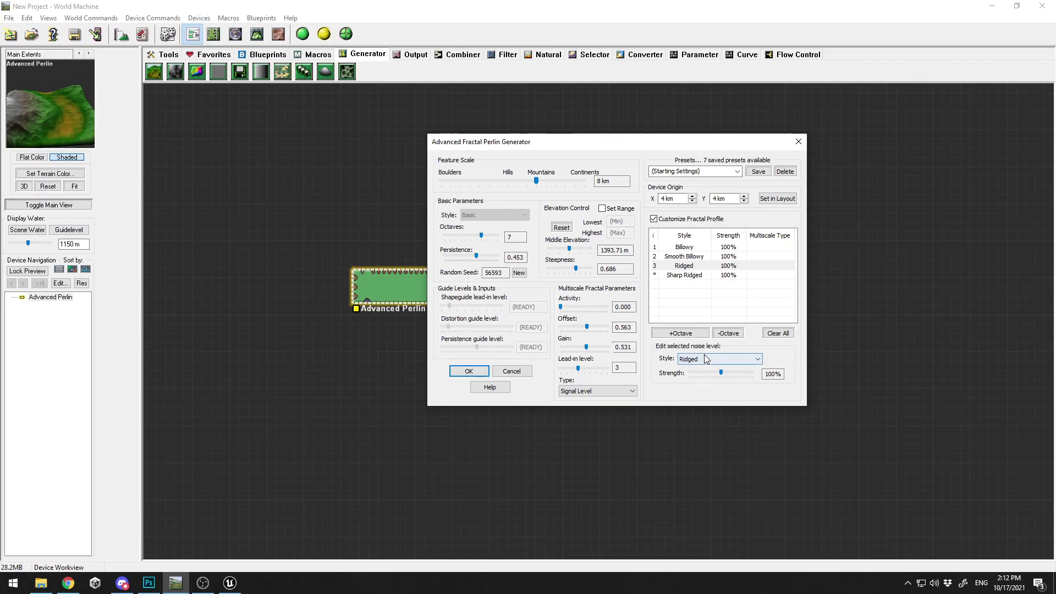
# - Set the third octave's style to Flat Middle and its strength to 125%, and accept the Perlin generator's settings
pyautogui.click(704, 355)
pyautogui.click(701, 412)
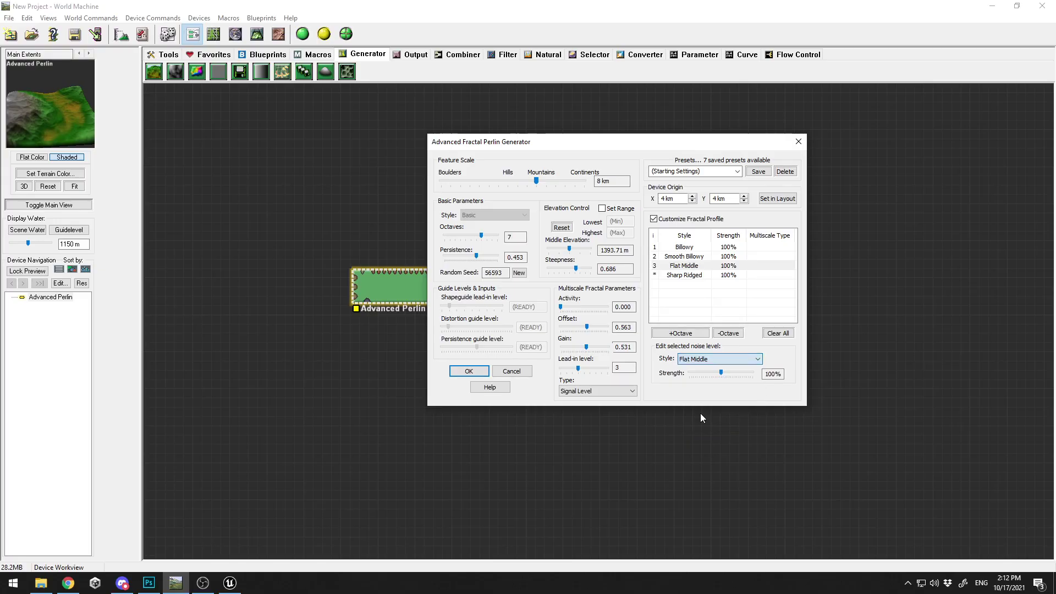
pyautogui.moveTo(721, 373)
pyautogui.mouseDown()
pyautogui.moveTo(745, 375)
pyautogui.moveTo(729, 379)
pyautogui.mouseUp()
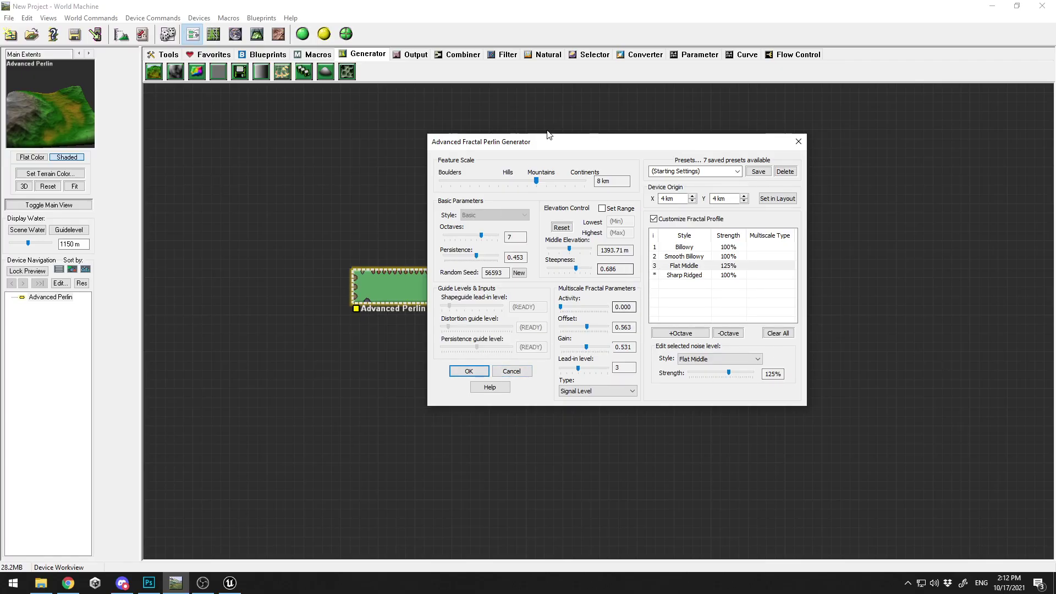
pyautogui.moveTo(536, 142); pyautogui.dragTo(581, 142)
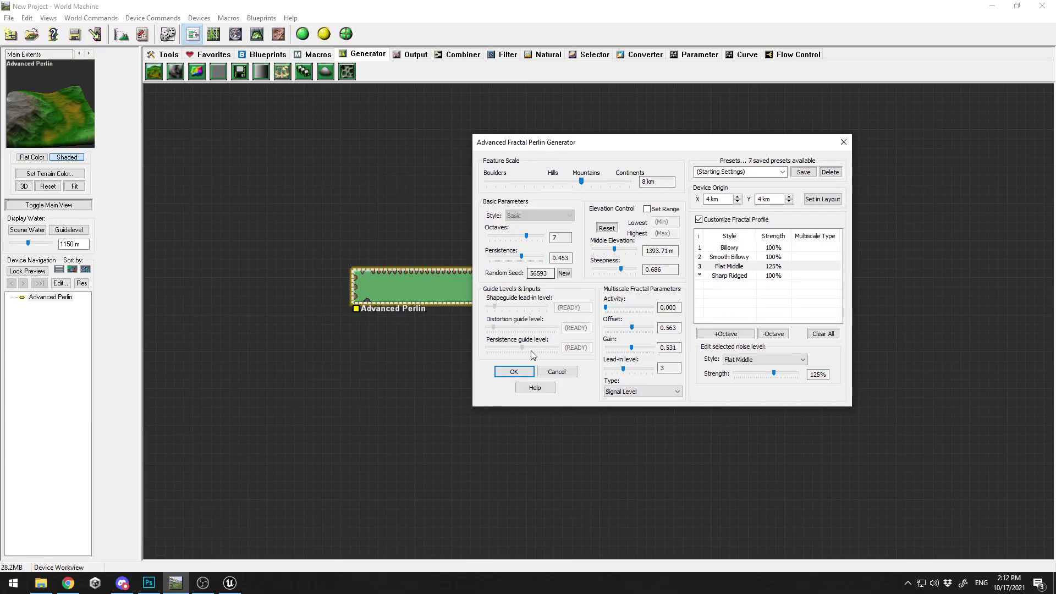
pyautogui.click(514, 372)
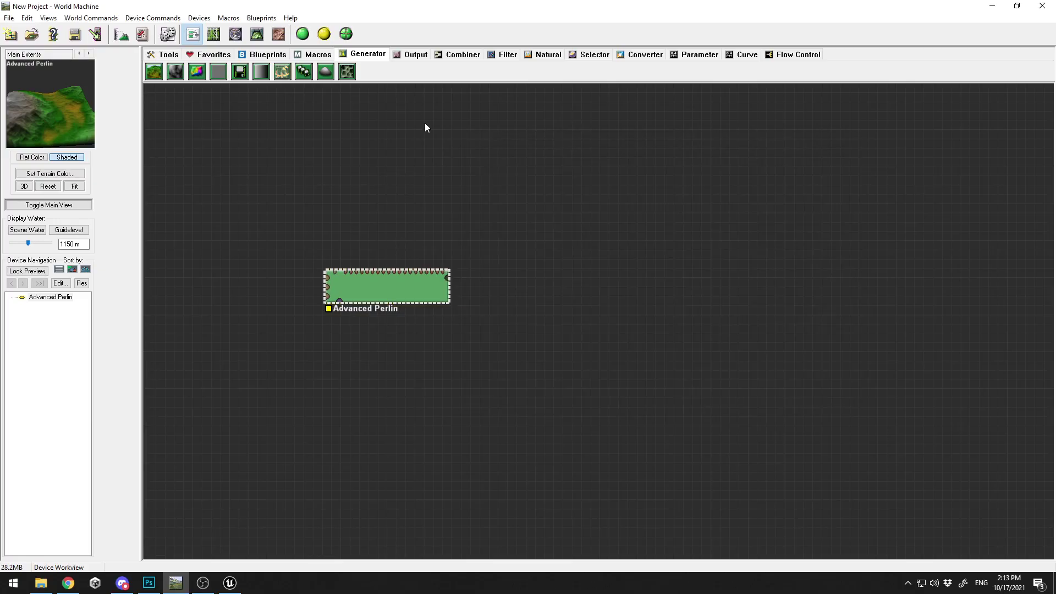
# - Place an Erosion device beside the Advanced Perlin generator and connect the generator's primary output to its input
pyautogui.click(546, 56)
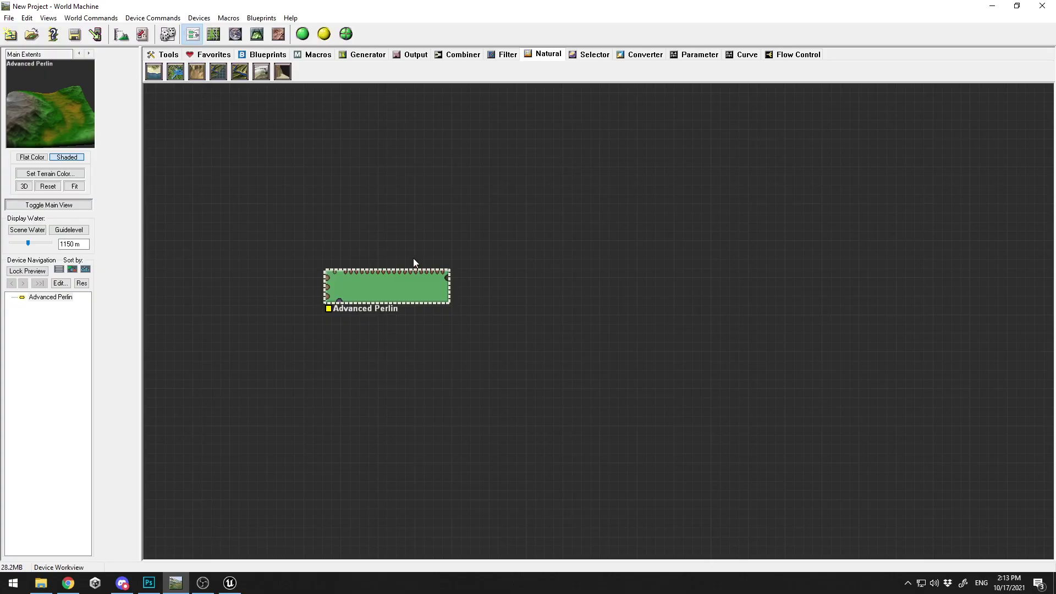
pyautogui.click(195, 75)
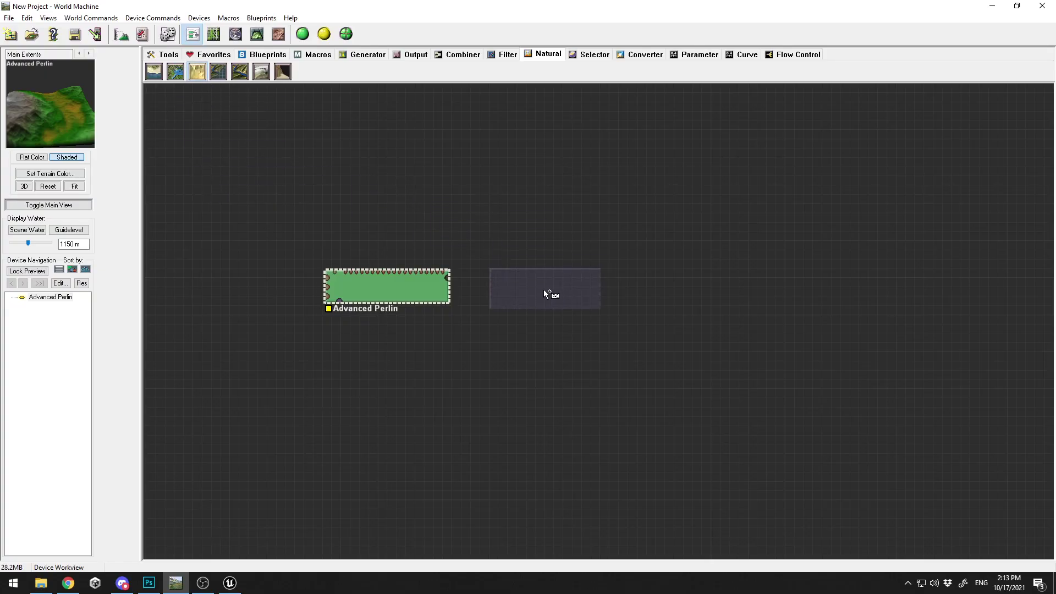
pyautogui.click(560, 287)
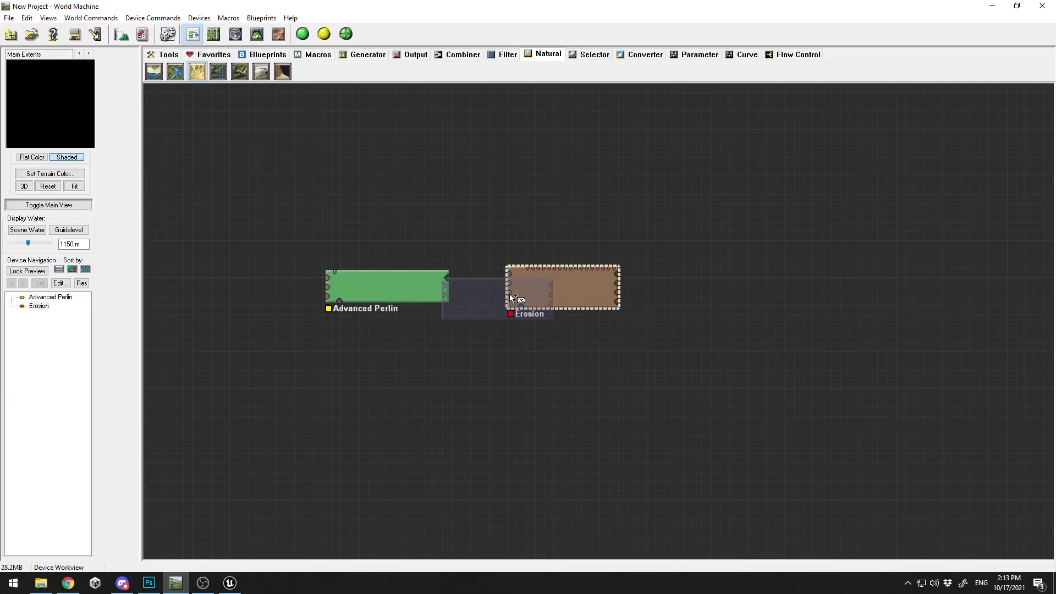
pyautogui.click(448, 282)
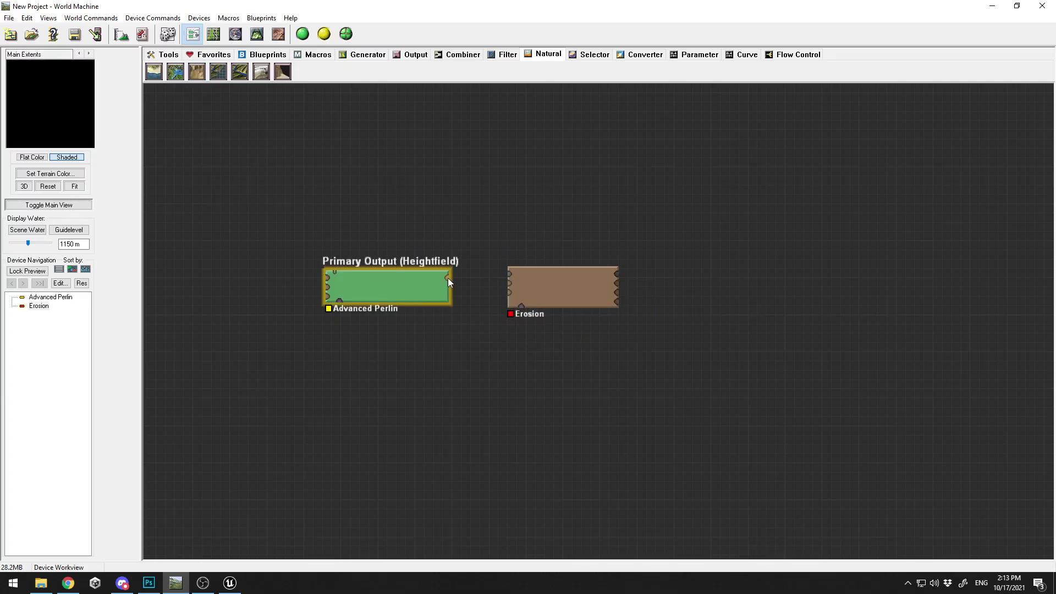
pyautogui.moveTo(448, 278); pyautogui.dragTo(508, 273)
# - Set the Erosion device's duration to 110 and its rock hardness to about 0.984, and accept the settings
pyautogui.doubleClick(576, 282)
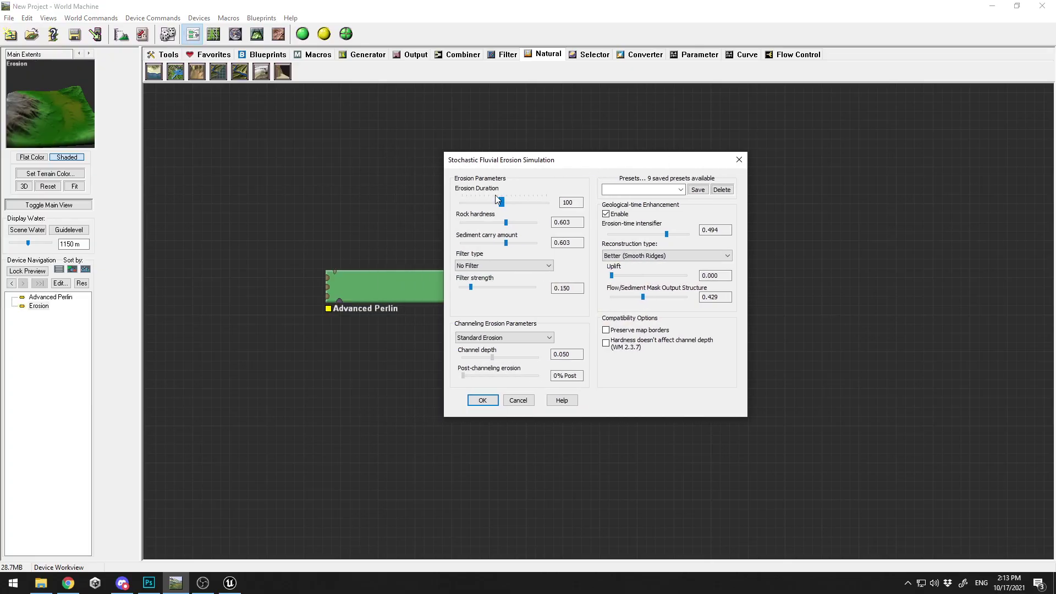
pyautogui.moveTo(502, 204); pyautogui.dragTo(527, 204)
pyautogui.moveTo(544, 204); pyautogui.dragTo(533, 225)
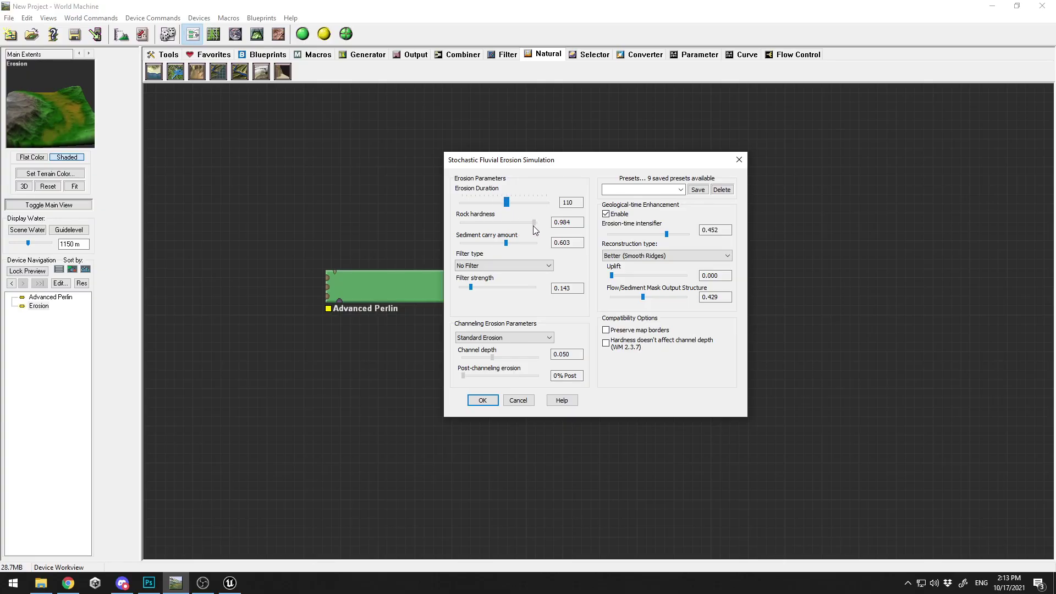
pyautogui.moveTo(535, 228); pyautogui.dragTo(532, 226)
pyautogui.press('Return')
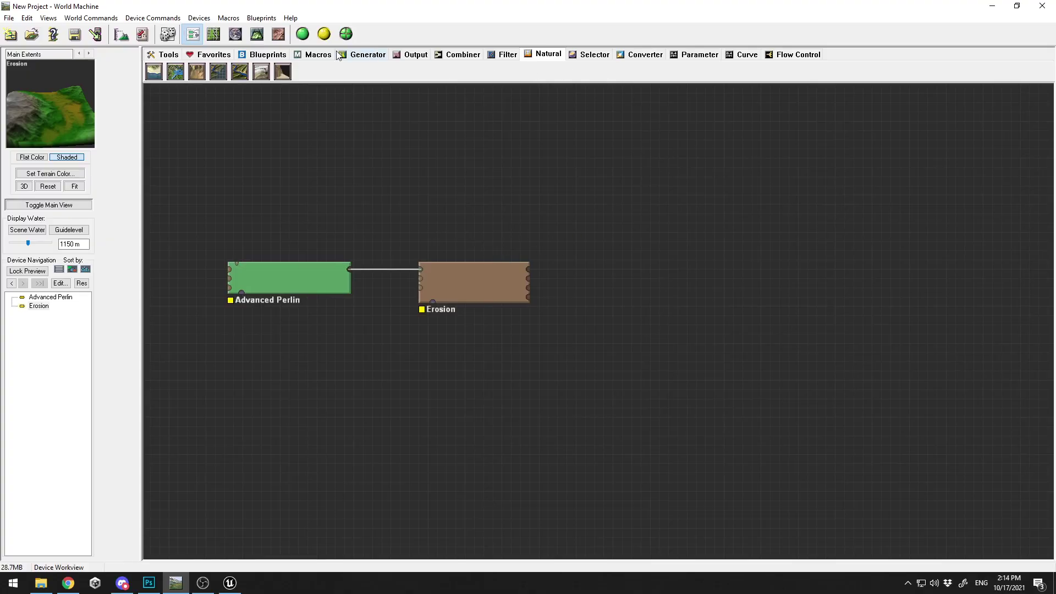
# - Look through the available device categories, including Flow Control, Converter, Filter, Favorites and Combiner
pyautogui.click(798, 55)
pyautogui.click(748, 55)
pyautogui.click(705, 55)
pyautogui.click(644, 55)
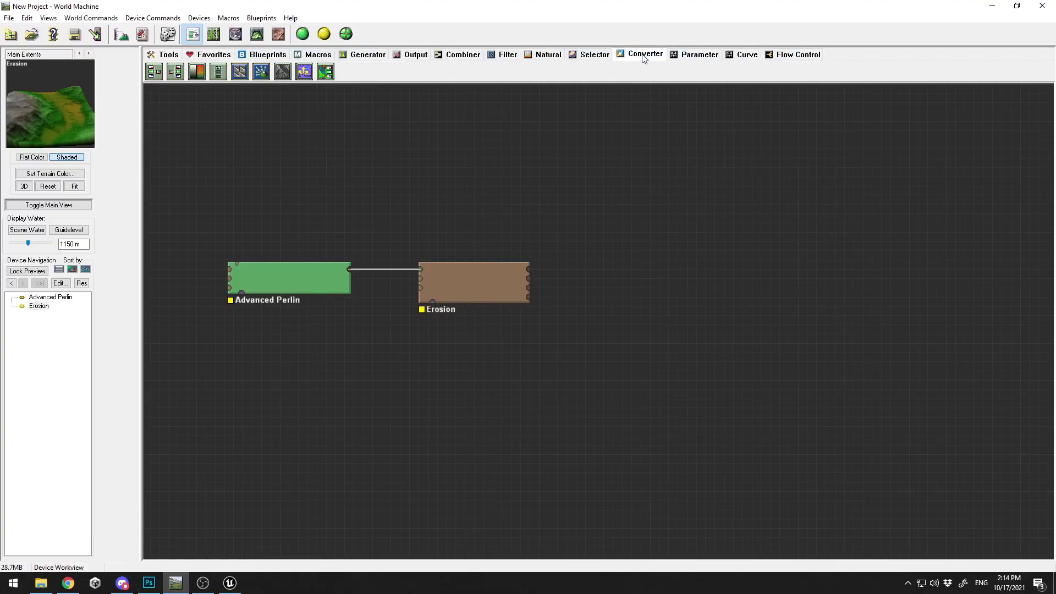
pyautogui.click(592, 55)
pyautogui.click(547, 55)
pyautogui.click(507, 55)
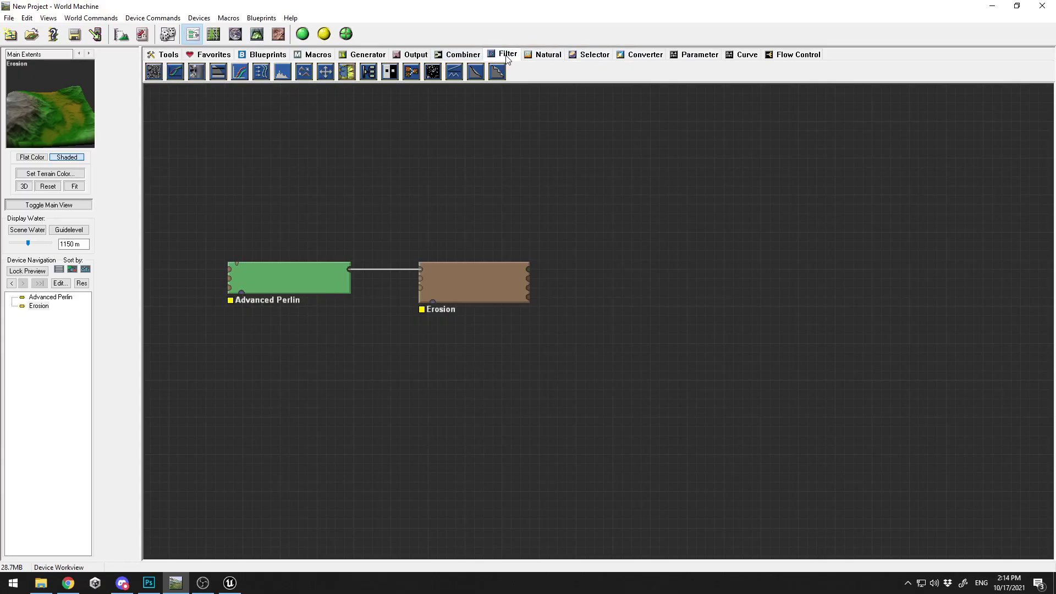
pyautogui.click(461, 55)
pyautogui.click(416, 55)
pyautogui.click(367, 55)
pyautogui.click(213, 55)
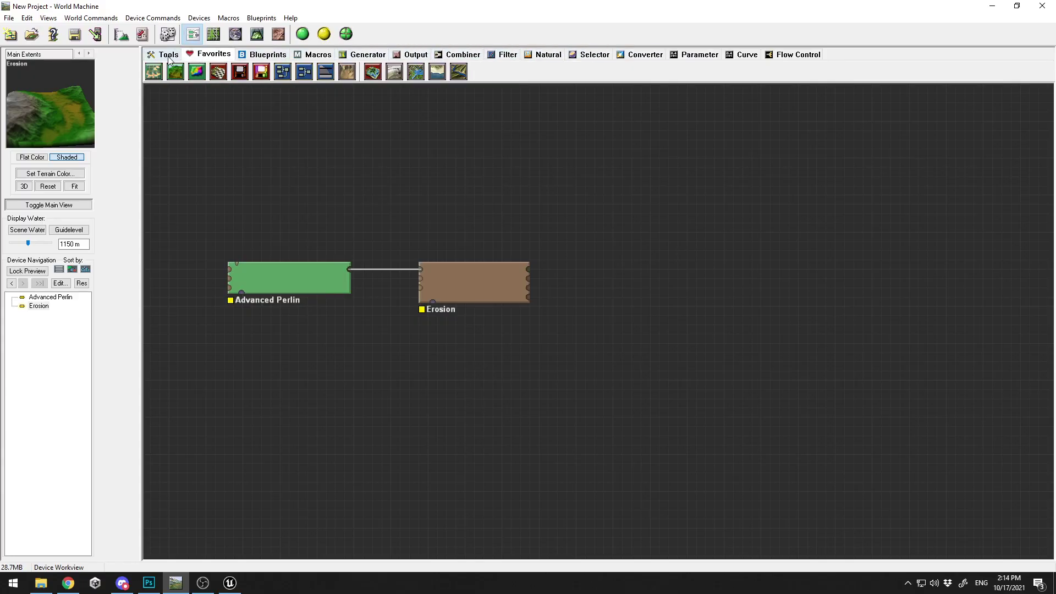
pyautogui.click(461, 55)
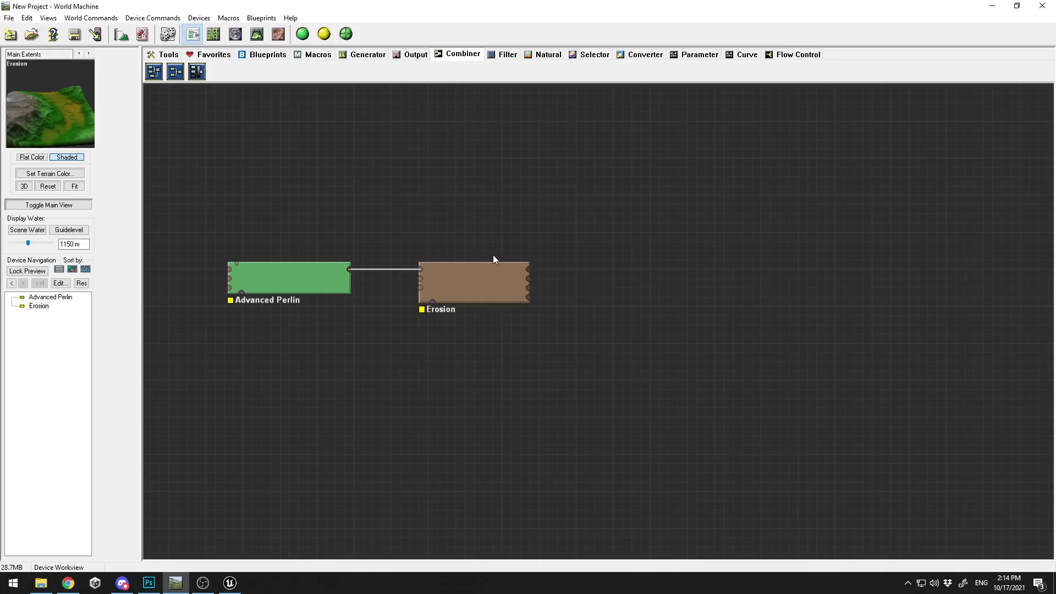
# - Place a Scene View output device below the Erosion device and connect the erosion heightfield to it
pyautogui.moveTo(488, 287); pyautogui.dragTo(484, 282)
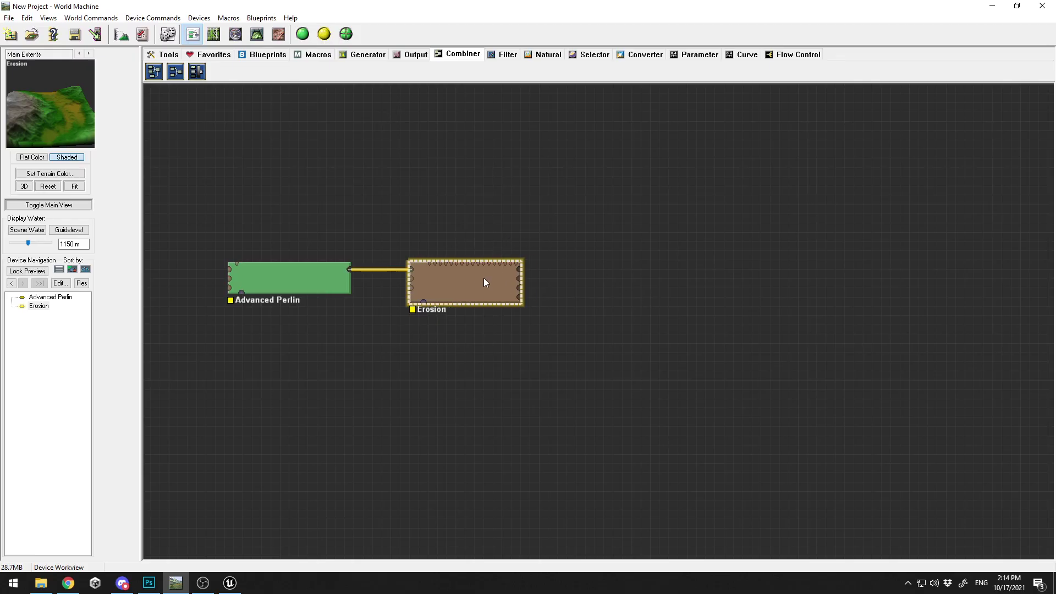
pyautogui.click(413, 55)
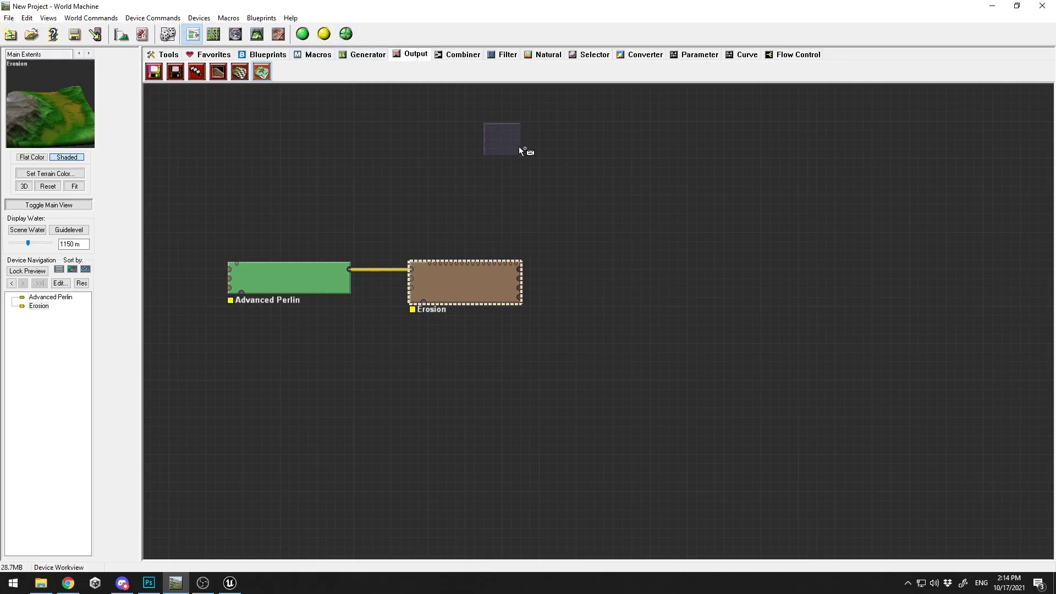
pyautogui.click(257, 75)
pyautogui.click(576, 324)
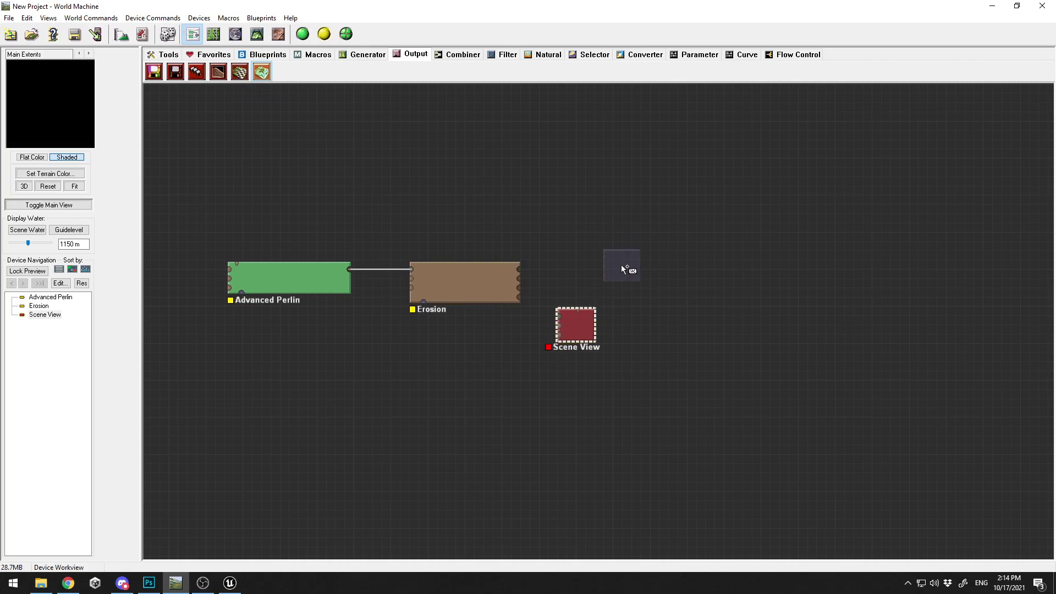
pyautogui.moveTo(516, 264)
pyautogui.mouseDown()
pyautogui.moveTo(550, 303)
pyautogui.moveTo(493, 252)
pyautogui.moveTo(589, 344)
pyautogui.mouseUp()
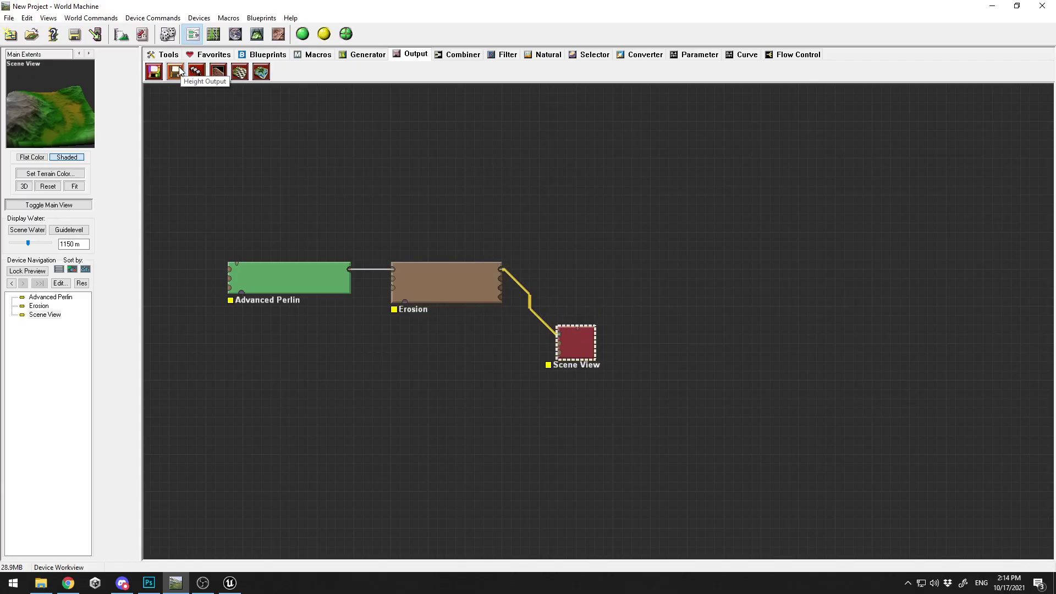
# - Place a Height Output device above the Scene View and connect the Erosion device's primary output to it
pyautogui.click(179, 72)
pyautogui.click(645, 249)
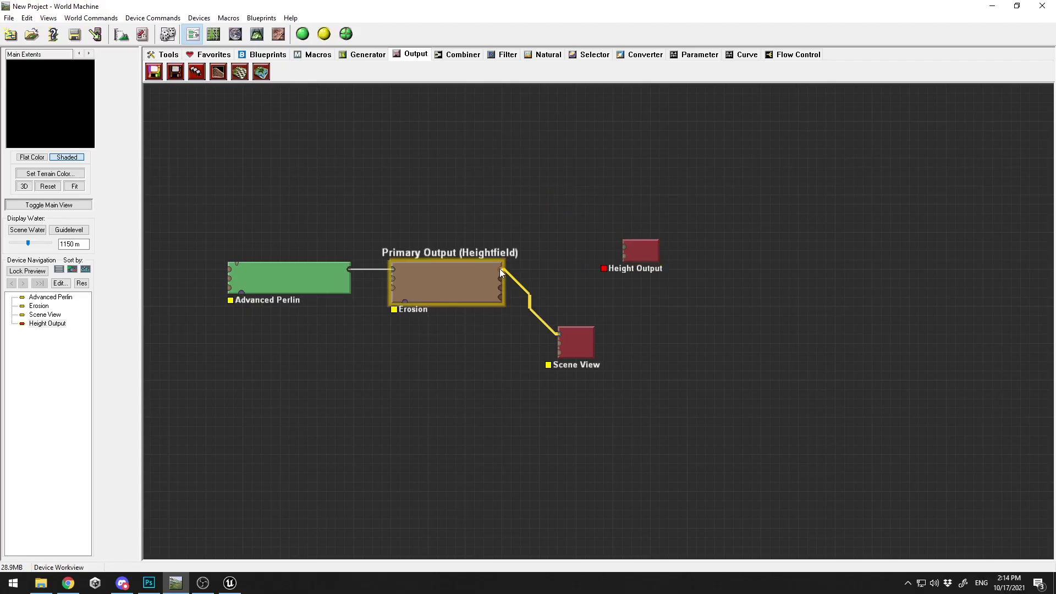
pyautogui.moveTo(500, 272); pyautogui.dragTo(661, 269)
# - Show the Scene View device's terrain in 3D, build the world and inspect the built mountains
pyautogui.click(574, 347)
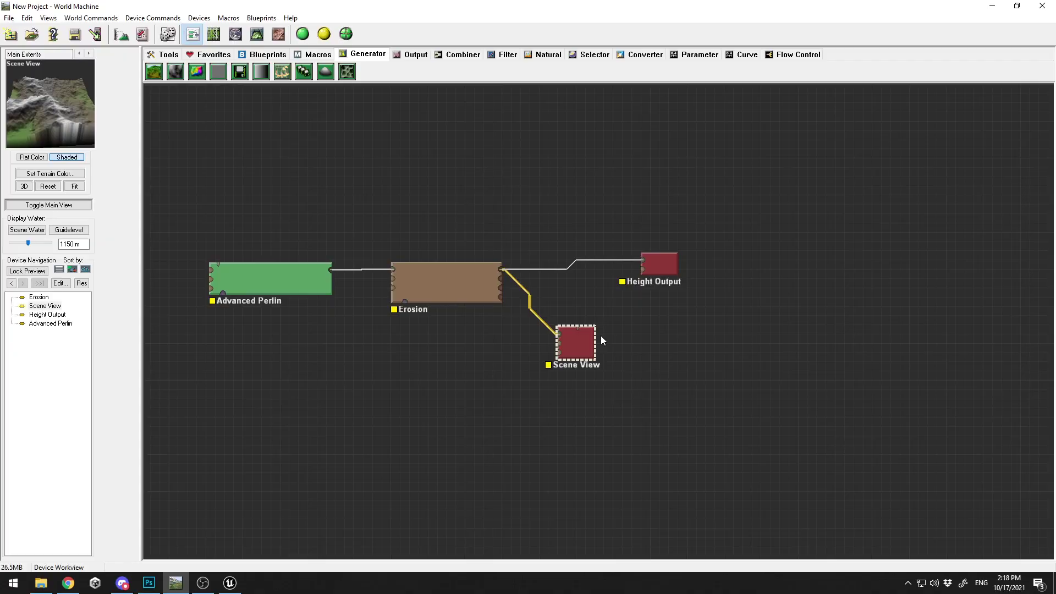
pyautogui.click(256, 35)
pyautogui.moveTo(543, 165); pyautogui.dragTo(424, 164)
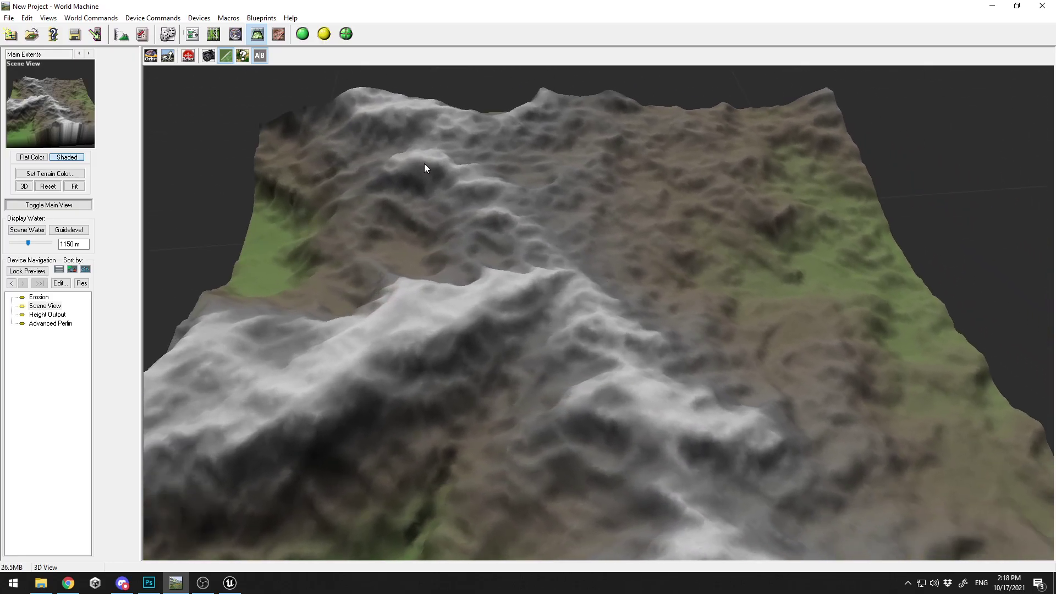
pyautogui.click(302, 35)
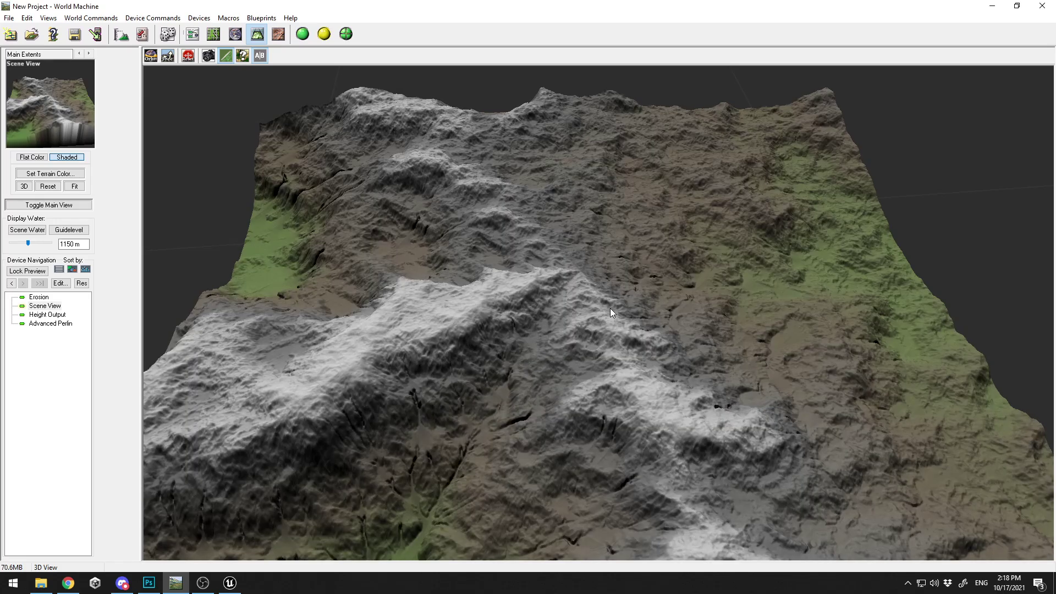
pyautogui.moveTo(610, 310); pyautogui.dragTo(490, 297)
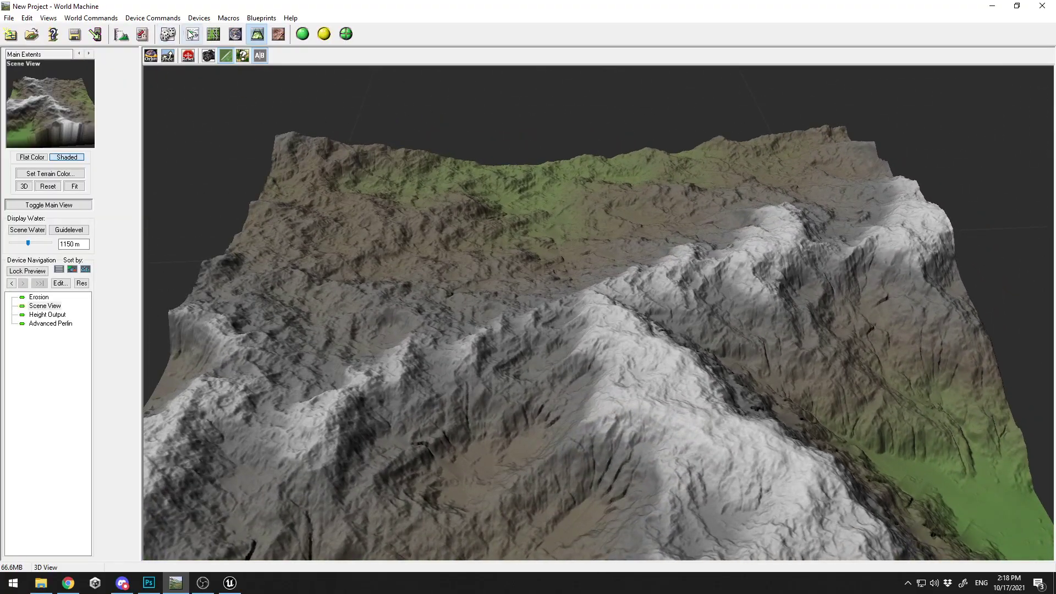
# - Return to the device graph and set the Height Output's file format to high-precision (16-bit) PNG
pyautogui.click(192, 34)
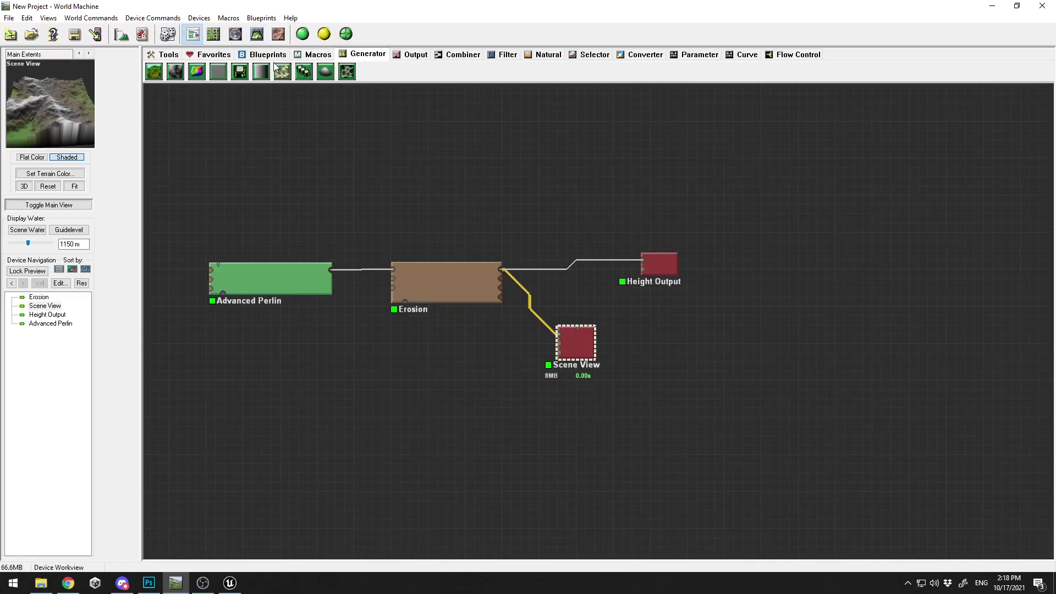
pyautogui.doubleClick(659, 262)
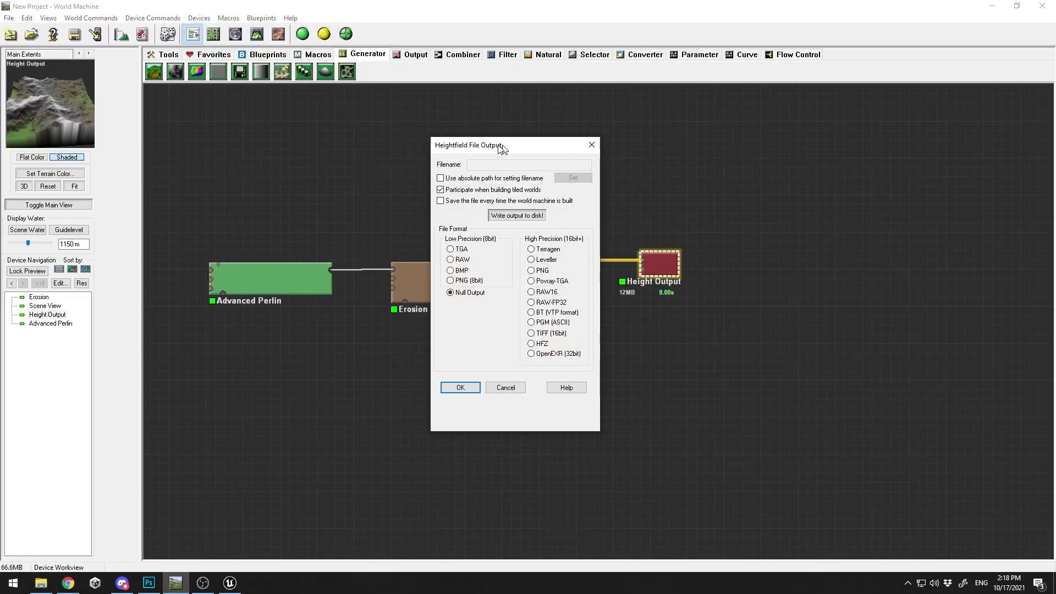
pyautogui.click(512, 269)
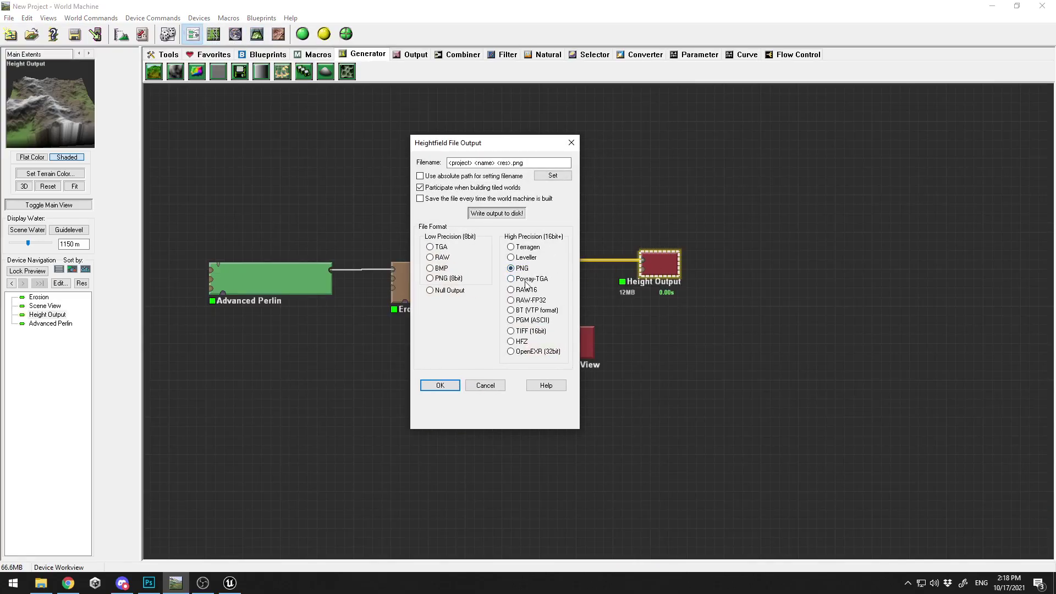
pyautogui.click(556, 177)
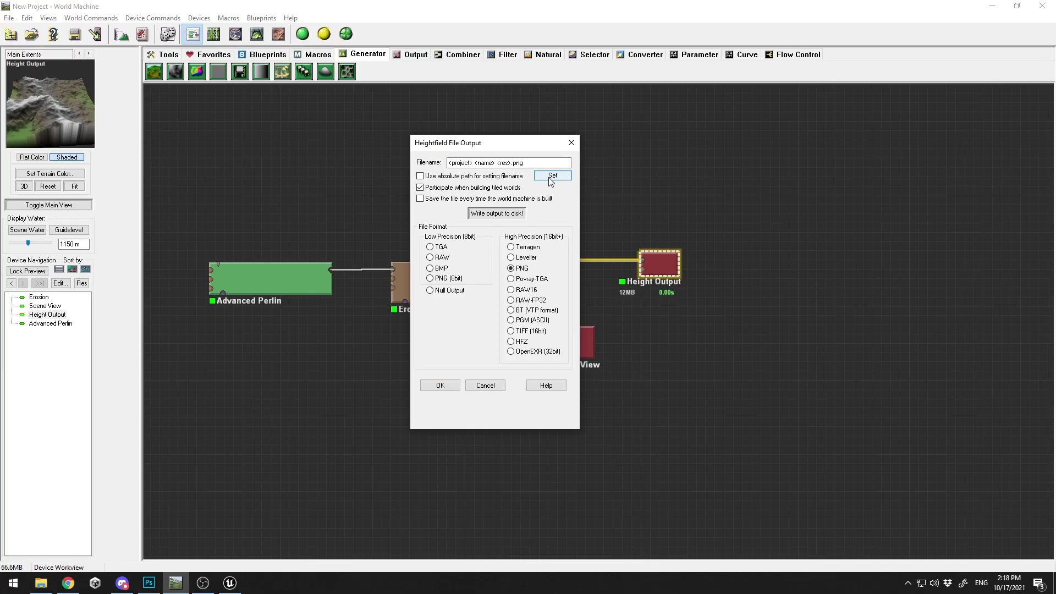
pyautogui.click(441, 386)
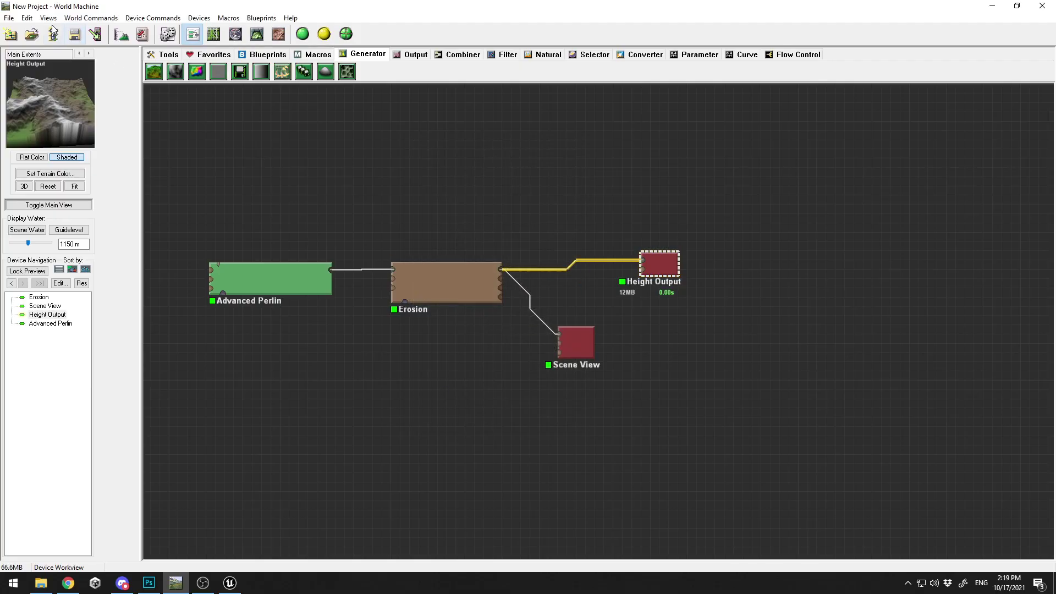
# - Export the Height Output terrain file as HeightMap.png to the desktop and close the output manager
pyautogui.click(11, 18)
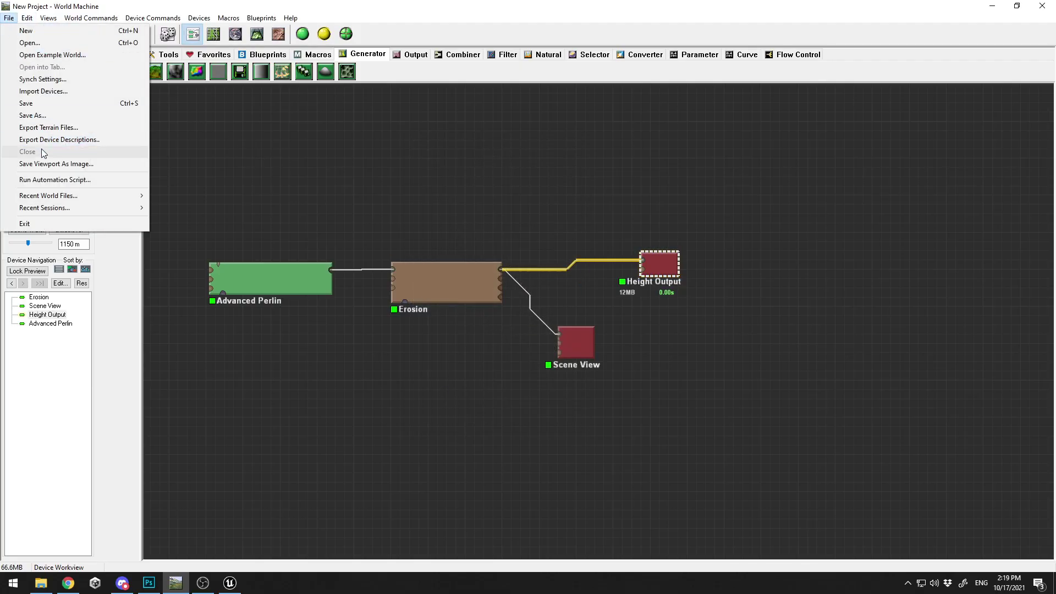
pyautogui.click(65, 128)
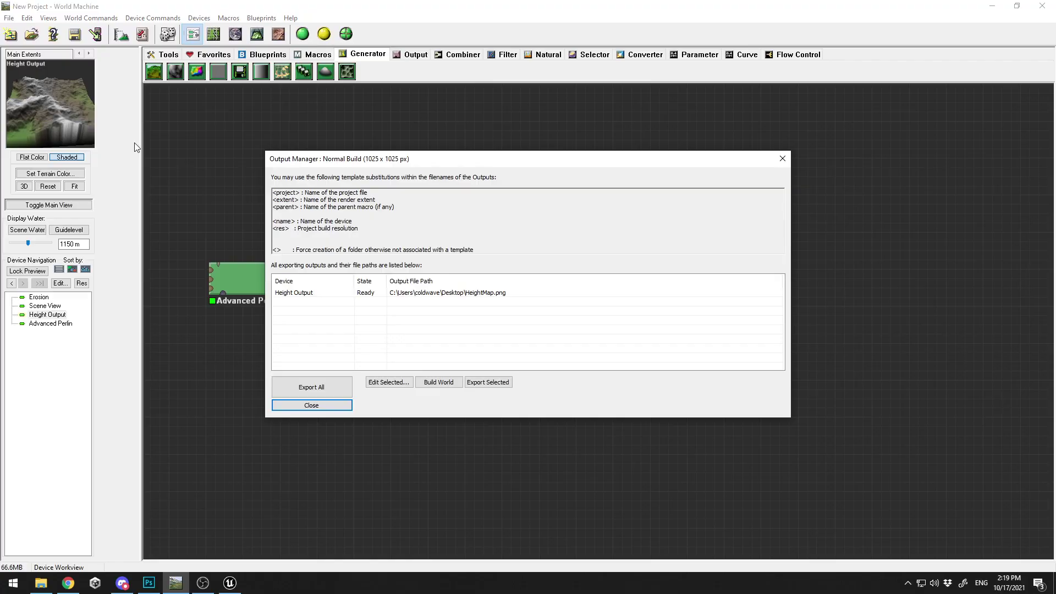
pyautogui.click(320, 390)
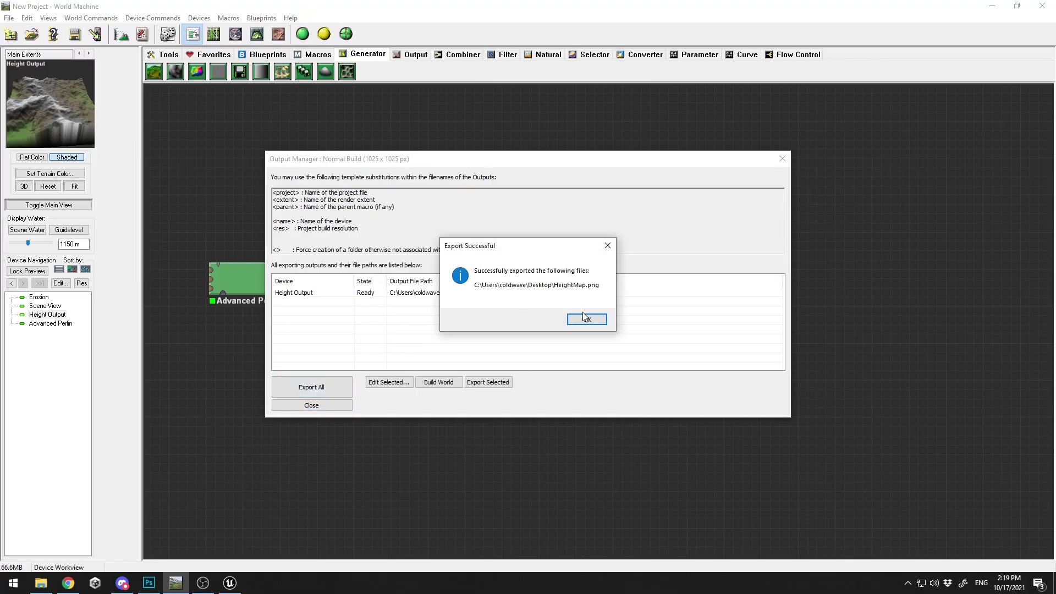
pyautogui.click(586, 319)
pyautogui.click(783, 158)
# - Switch to Unreal Editor, enlarge the viewport, select Landscape1 and activate Landscape editing mode
pyautogui.click(992, 6)
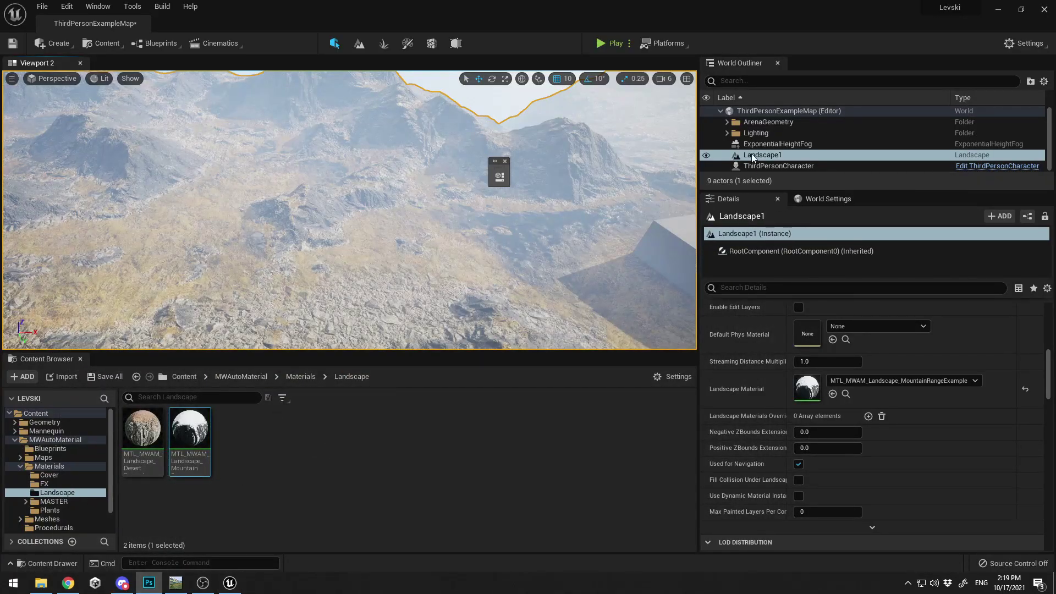
pyautogui.moveTo(496, 353); pyautogui.dragTo(496, 391)
pyautogui.moveTo(341, 240); pyautogui.dragTo(606, 186, button='right')
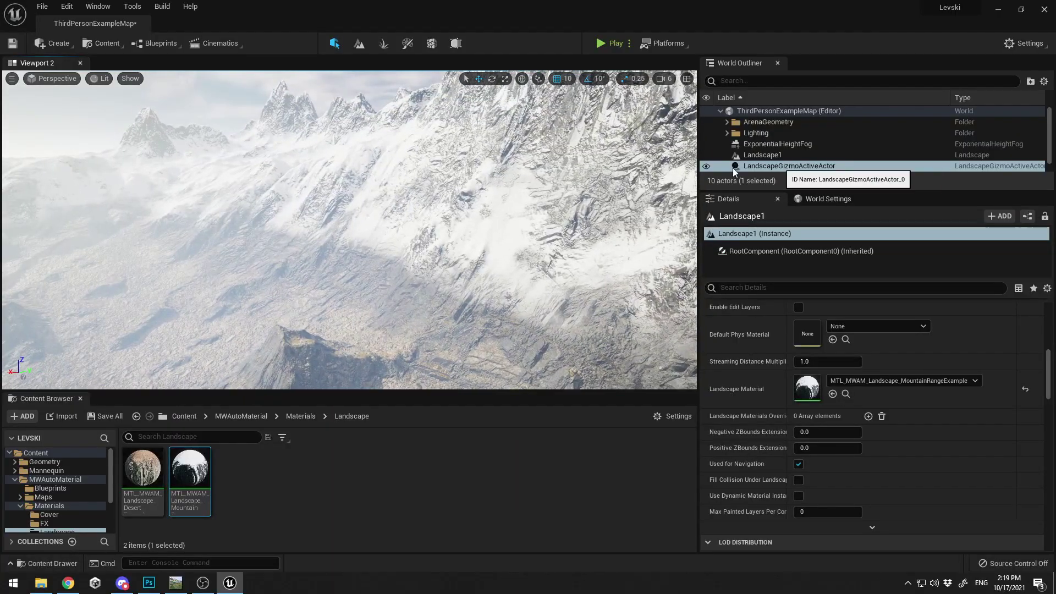
pyautogui.click(764, 154)
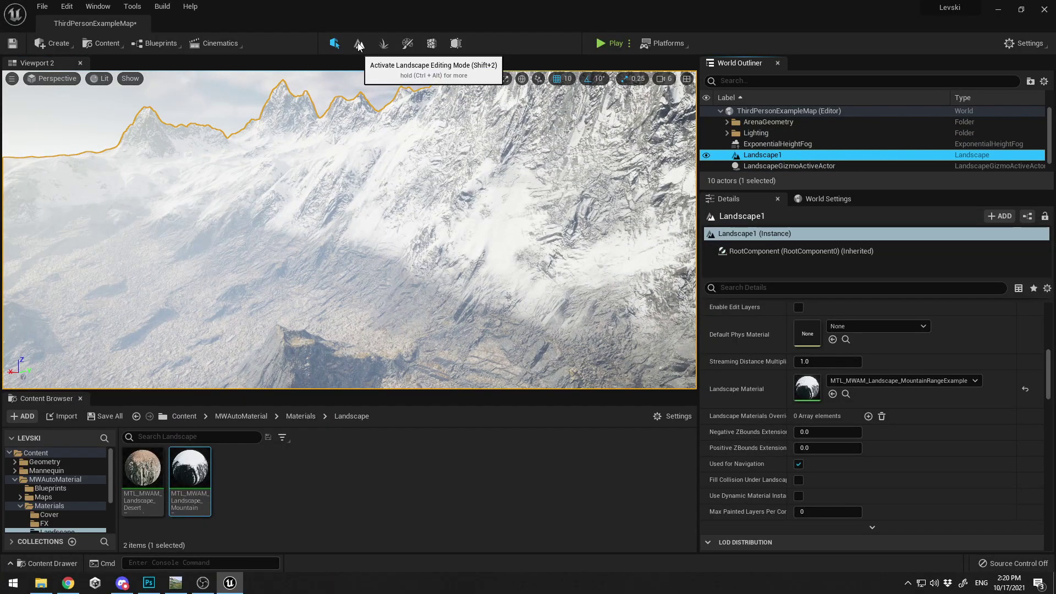
pyautogui.click(358, 43)
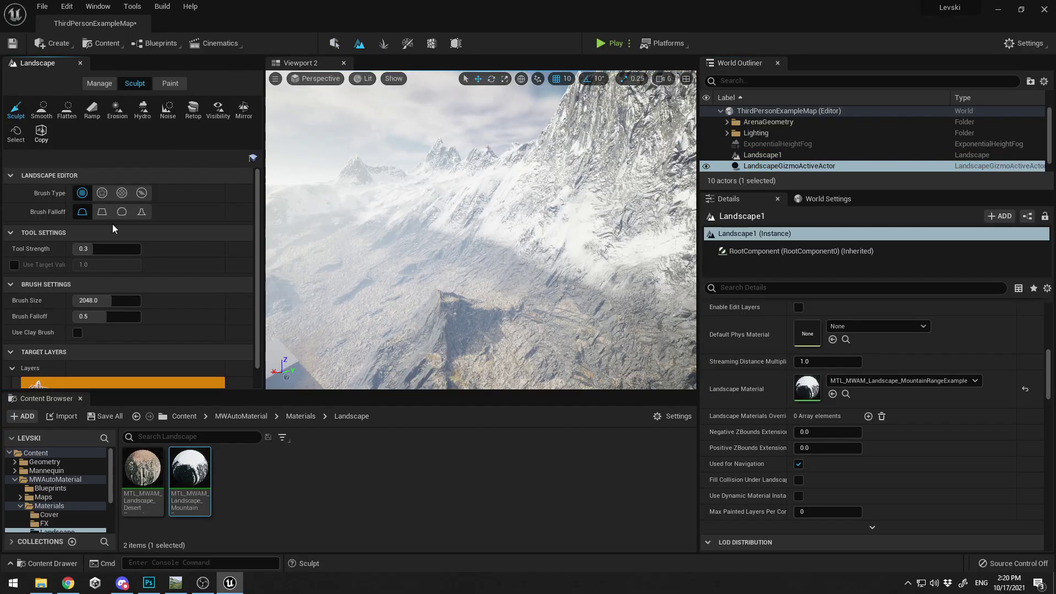
# - Import the exported heightmap file into the landscape's Heightmap target layer
pyautogui.scroll(-1, 82, 286)
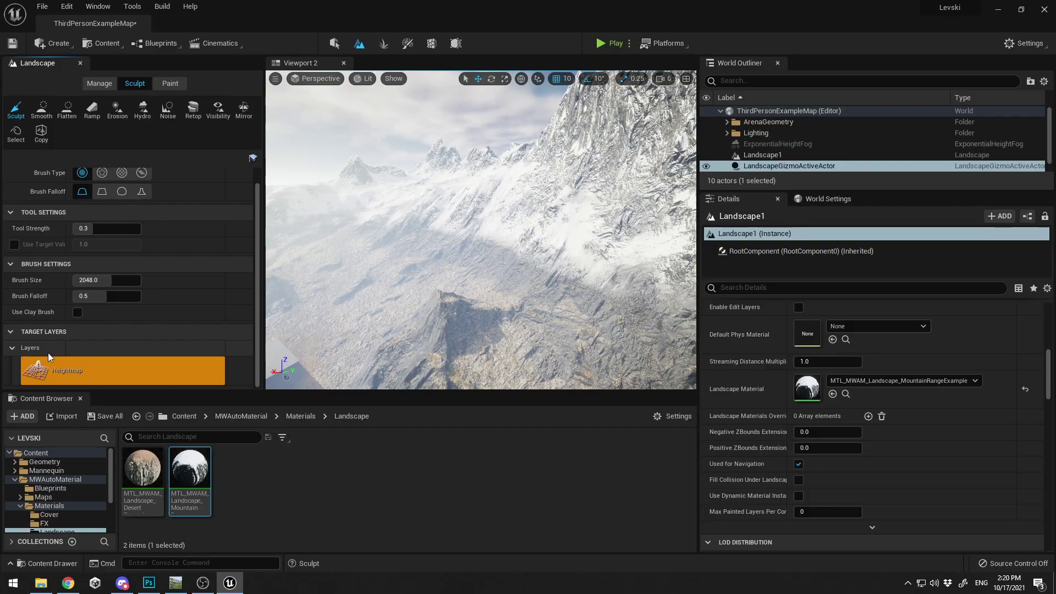
pyautogui.click(131, 370)
pyautogui.rightClick(132, 371)
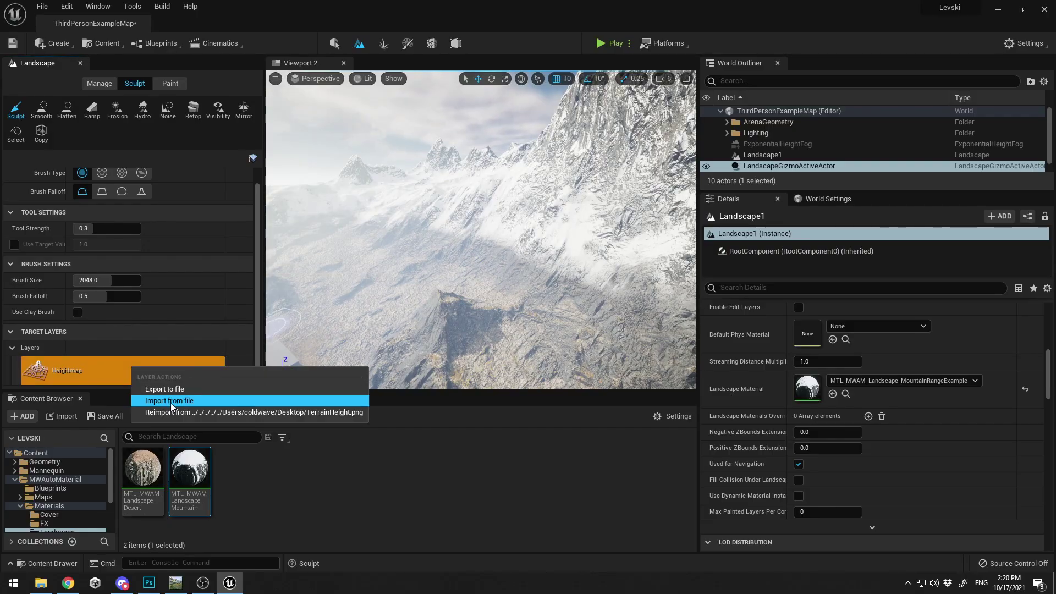
pyautogui.click(199, 403)
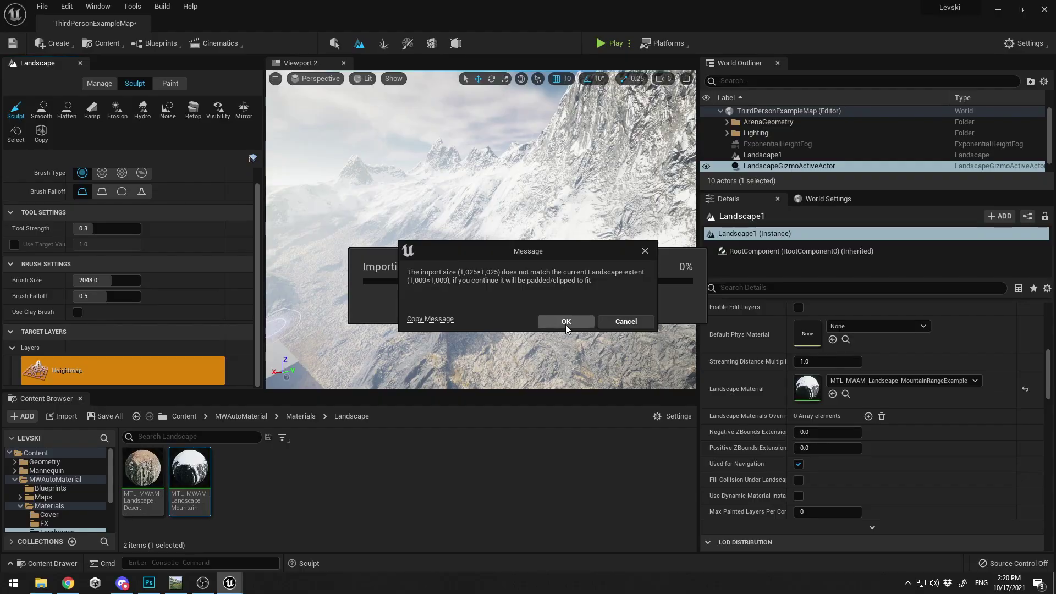
pyautogui.click(567, 325)
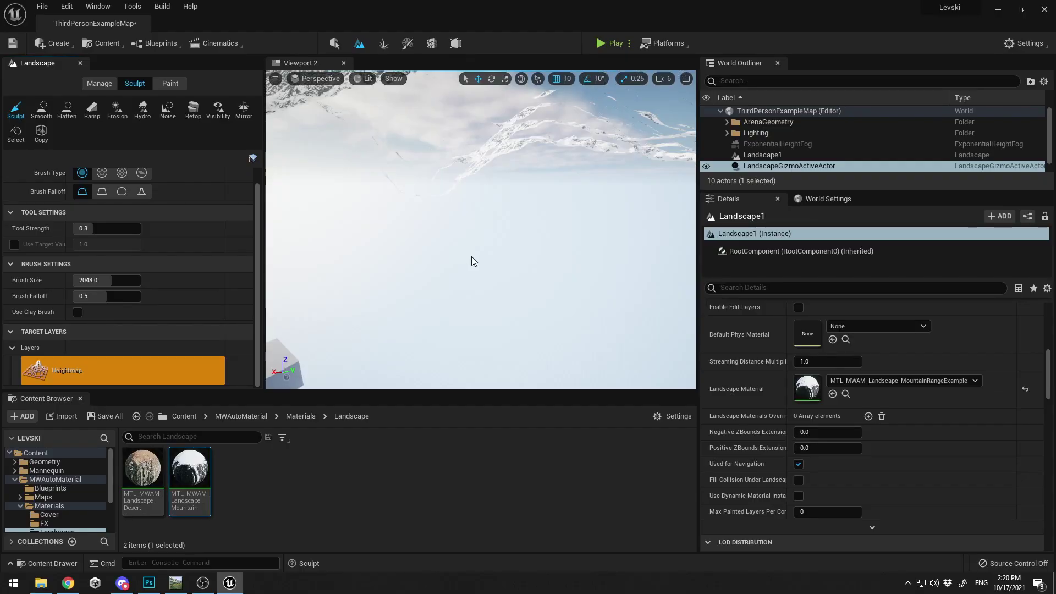
# - Fly around the imported landscape, including in the full-screen viewport, and examine the mountain shapes and snow coverage
pyautogui.moveTo(447, 242); pyautogui.dragTo(457, 138, button='right')
pyautogui.moveTo(456, 137); pyautogui.dragTo(456, 159, button='right')
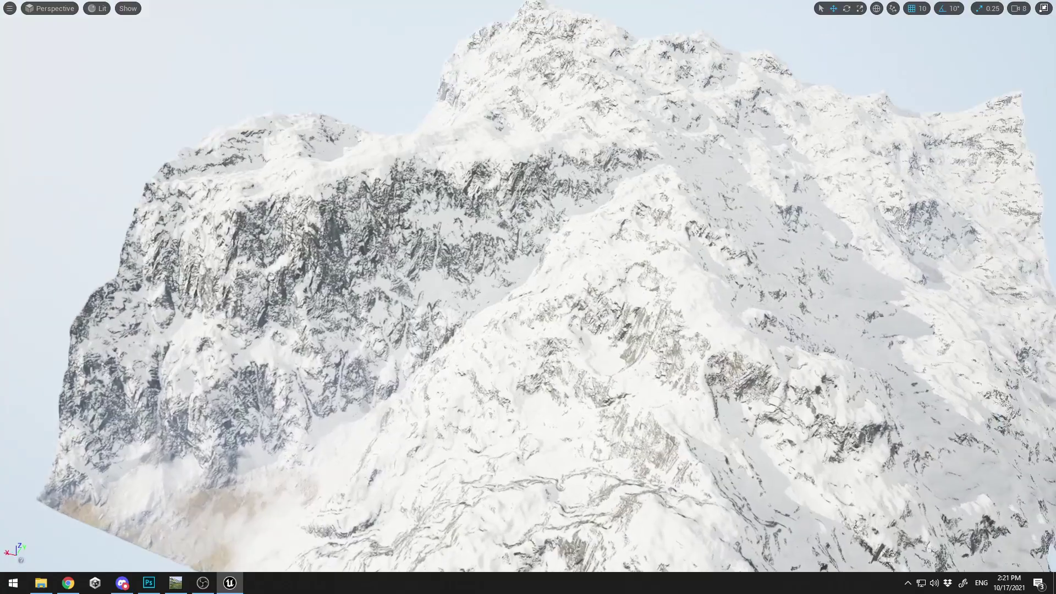
pyautogui.moveTo(528, 298); pyautogui.dragTo(379, 305, button='right')
pyautogui.press('w')
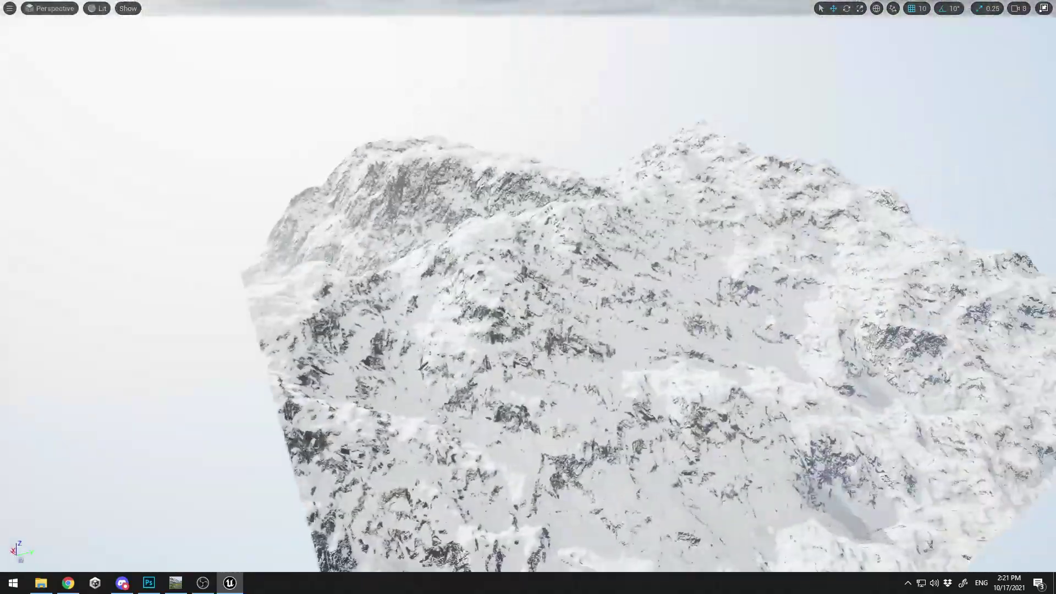
pyautogui.press('w')
pyautogui.moveTo(528, 297); pyautogui.dragTo(492, 302, button='right')
pyautogui.moveTo(494, 260); pyautogui.dragTo(494, 260, button='right')
pyautogui.press('F11')
pyautogui.press('a')
pyautogui.moveTo(405, 298); pyautogui.dragTo(380, 303, button='right')
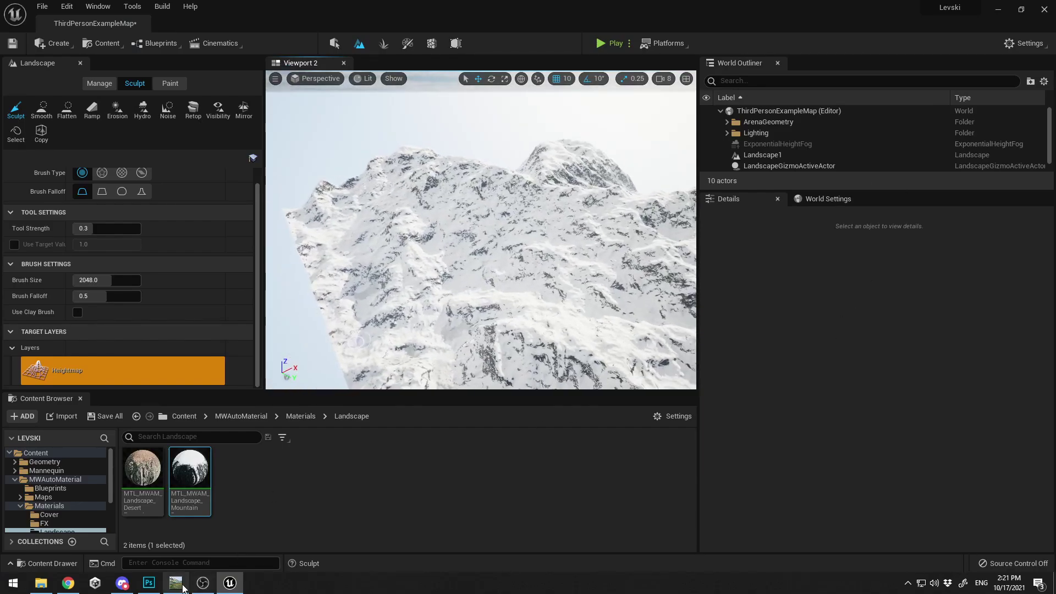
# - Switch back to World Machine and lower the middle elevation of the Advanced Perlin generator
pyautogui.click(179, 584)
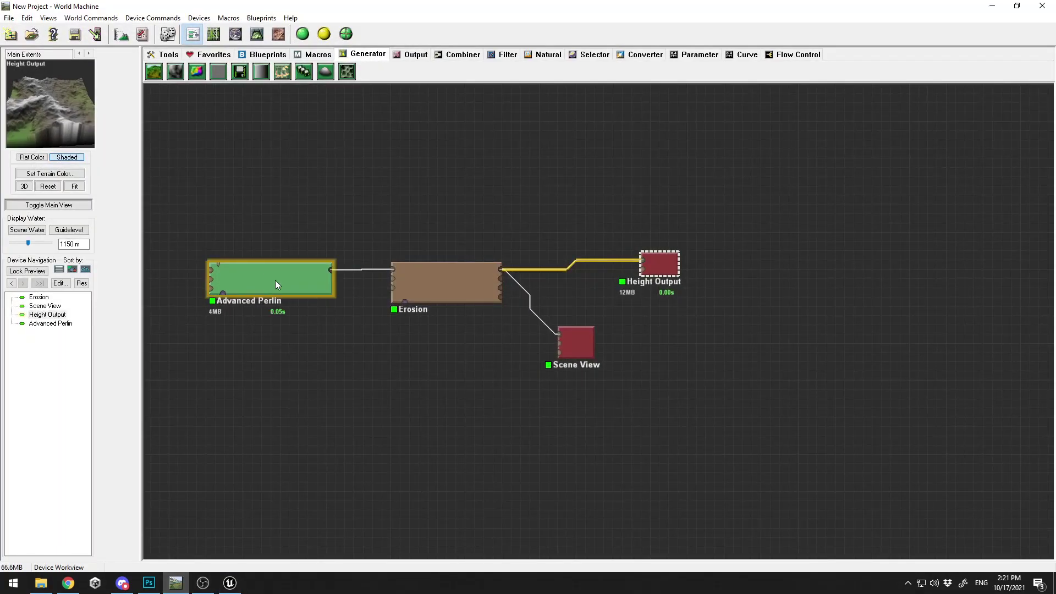
pyautogui.doubleClick(275, 280)
pyautogui.moveTo(364, 252); pyautogui.dragTo(356, 252)
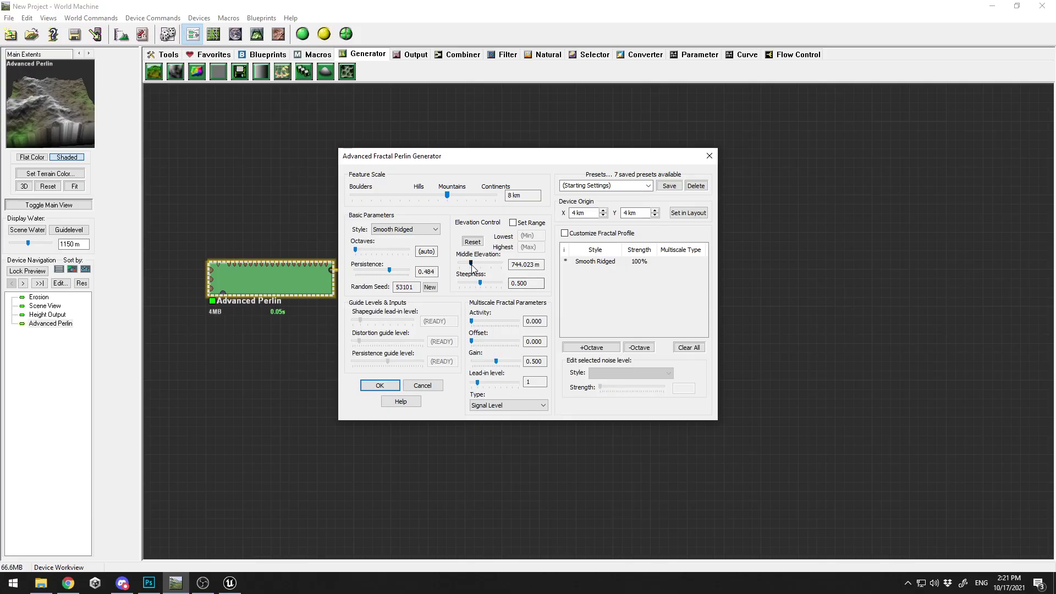
pyautogui.moveTo(472, 266)
pyautogui.mouseDown()
pyautogui.moveTo(463, 264)
pyautogui.moveTo(471, 283)
pyautogui.mouseUp()
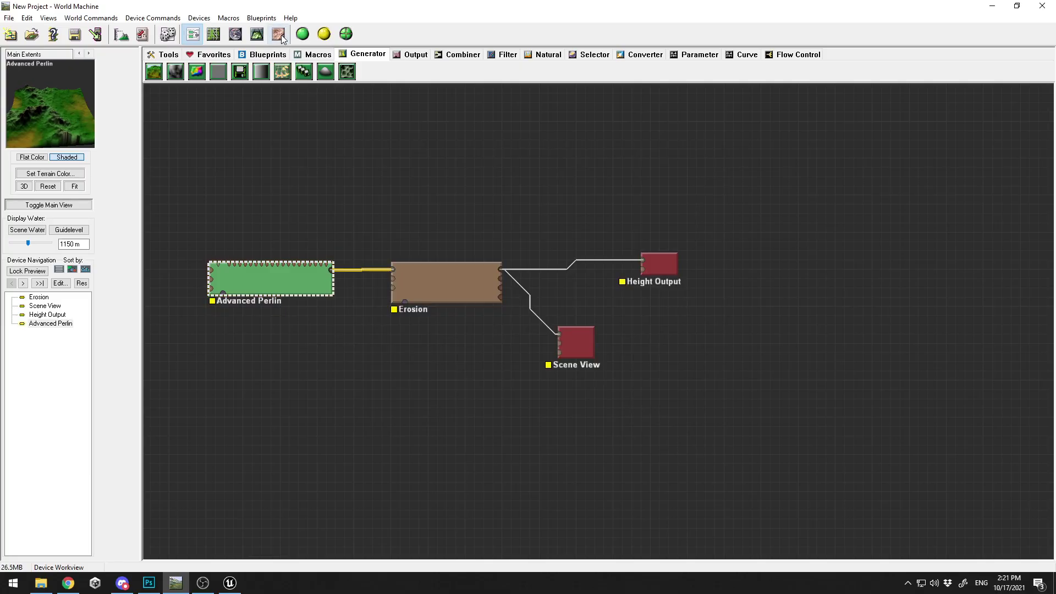
# - Show the terrain in the 3D view, rebuild the world and inspect the new terrain
pyautogui.click(257, 34)
pyautogui.click(302, 34)
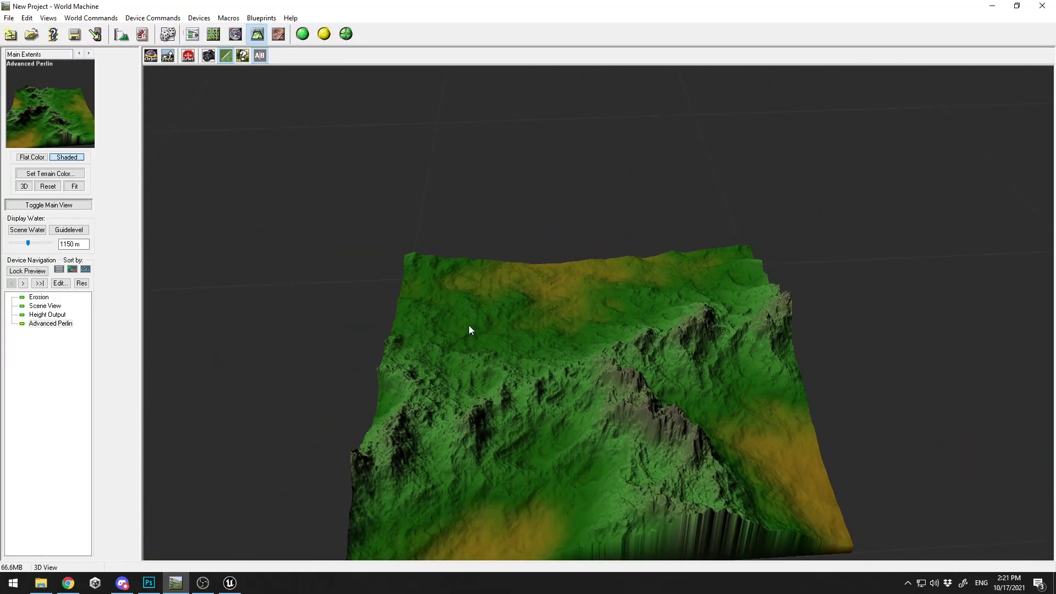
pyautogui.moveTo(469, 329); pyautogui.dragTo(608, 358)
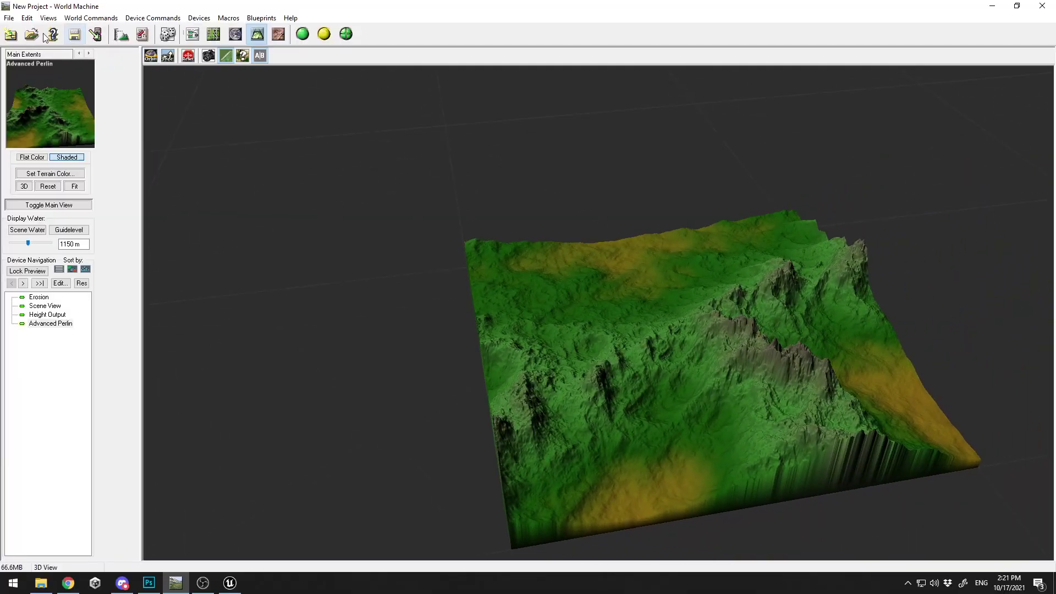
# - Export the rebuilt terrain over the existing HeightMap.png and close the output manager
pyautogui.click(8, 18)
pyautogui.click(51, 128)
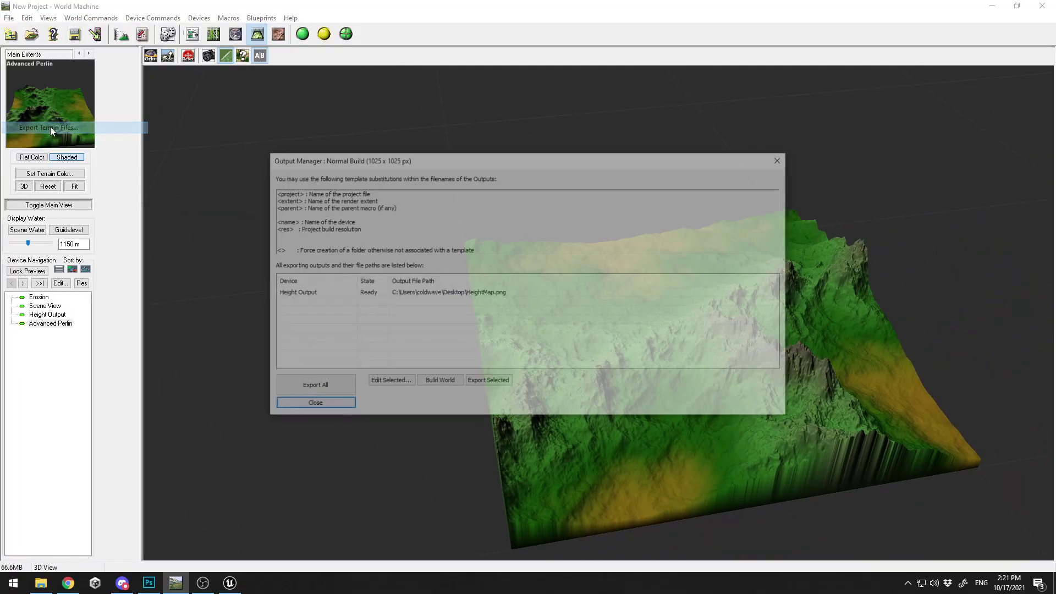
pyautogui.click(322, 388)
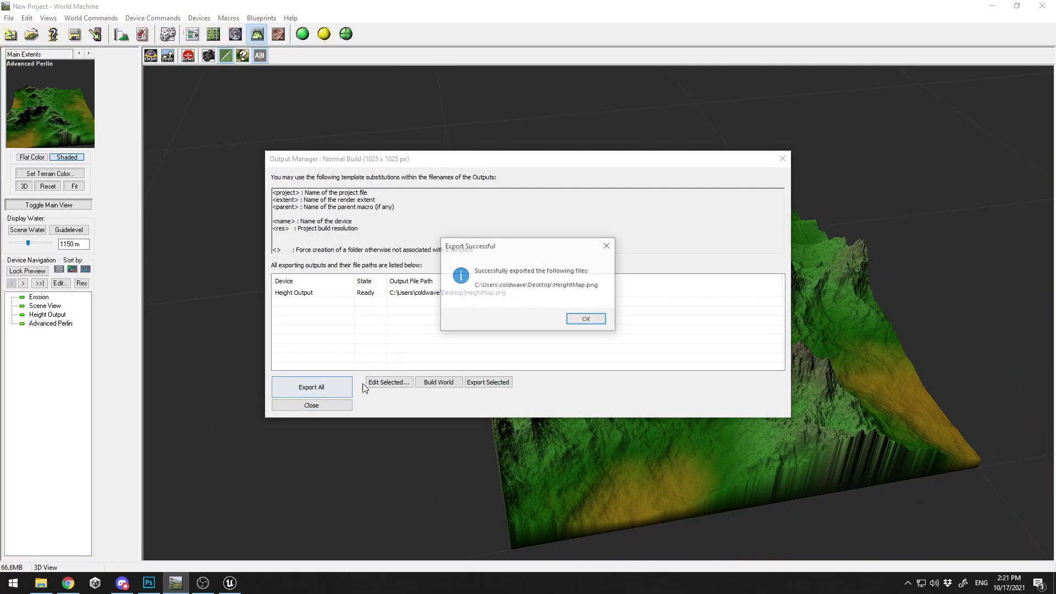
pyautogui.click(582, 318)
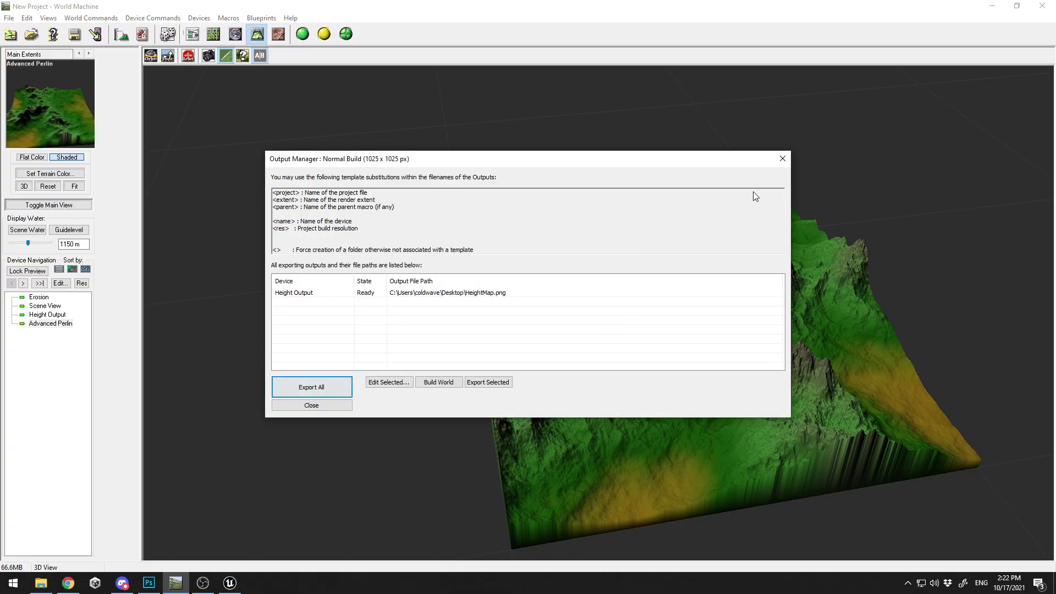
pyautogui.click(788, 163)
# - Switch to Unreal Editor and examine the landscape's rocky slopes and grassy ground in the full-screen viewport
pyautogui.click(230, 583)
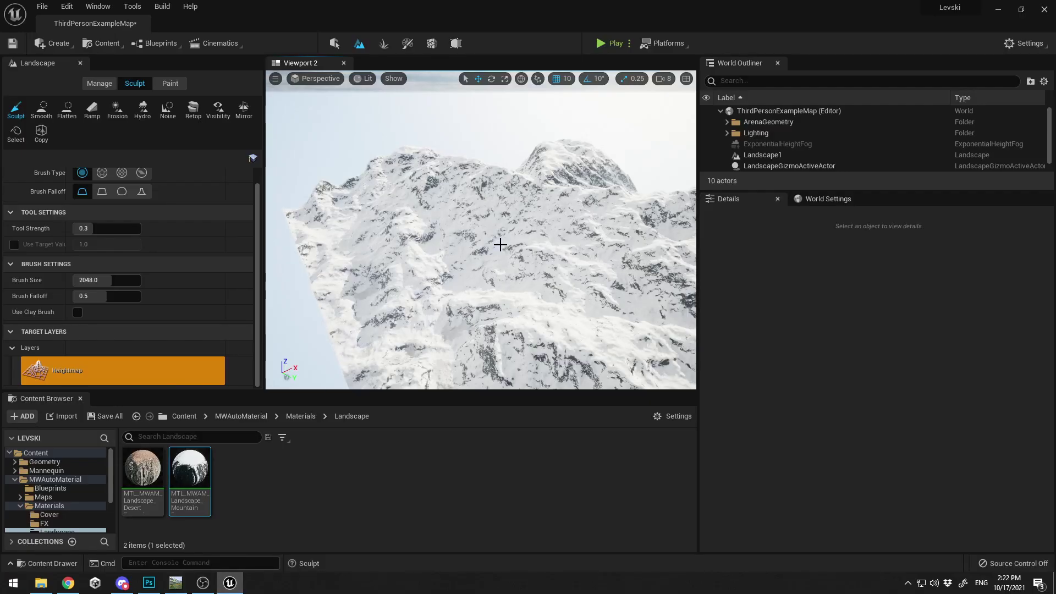
pyautogui.moveTo(500, 244); pyautogui.dragTo(297, 297, button='right')
pyautogui.moveTo(537, 243); pyautogui.dragTo(507, 146, button='right')
pyautogui.press('F11')
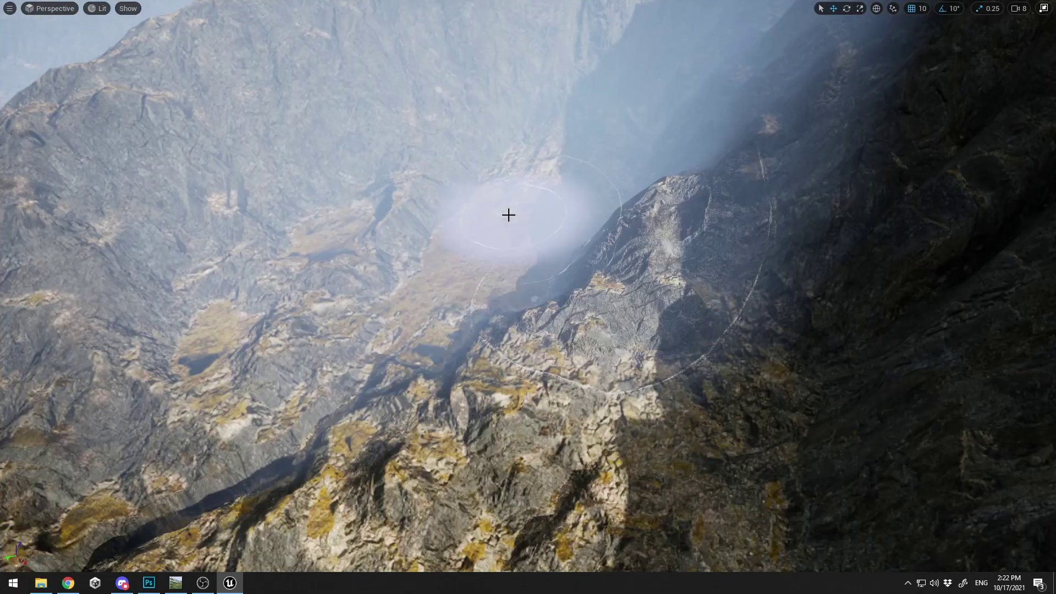
pyautogui.moveTo(528, 297); pyautogui.dragTo(341, 333, button='right')
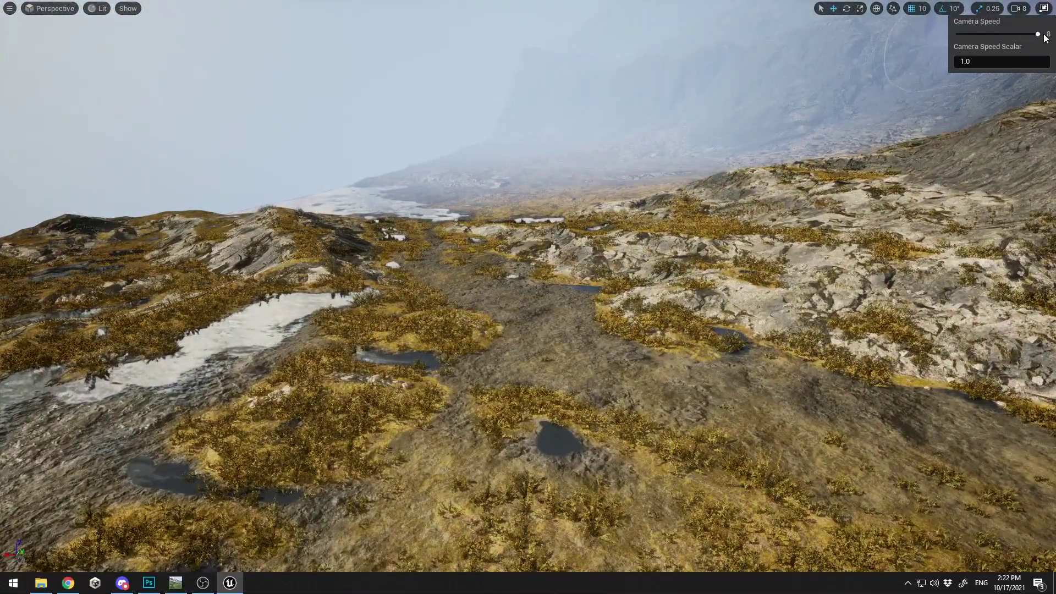
# - Move closer to the grassy ground, play the level and take control of the third-person character
pyautogui.press('w')
pyautogui.moveTo(858, 165); pyautogui.dragTo(1046, 123, button='right')
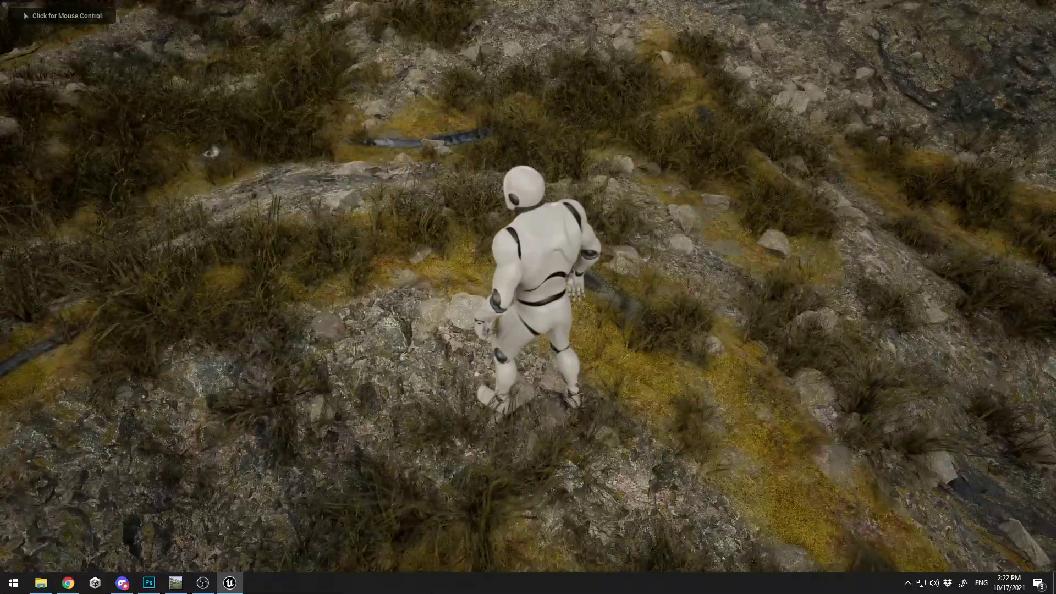
pyautogui.click(528, 298)
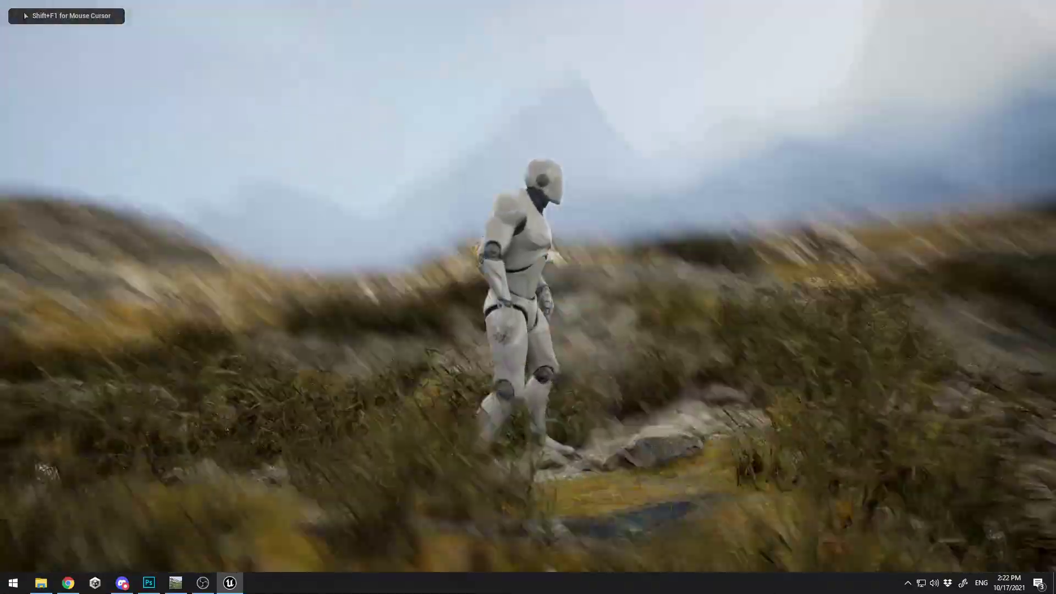